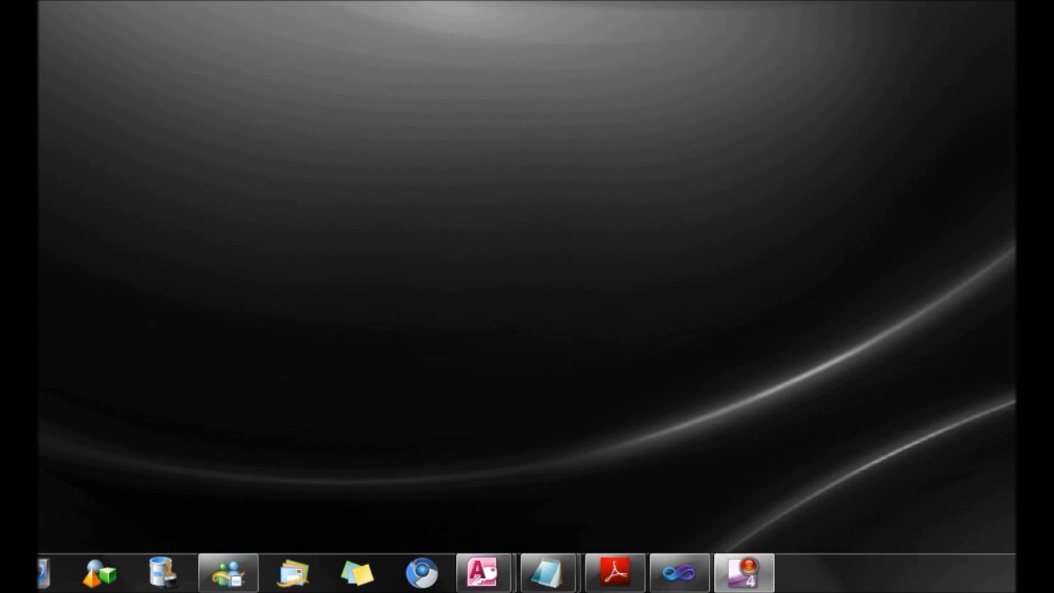
# Step: Open Sticky Notes, reposition the blank yellow note on the desktop and enlarge it in both directions
pyautogui.click(355, 568)
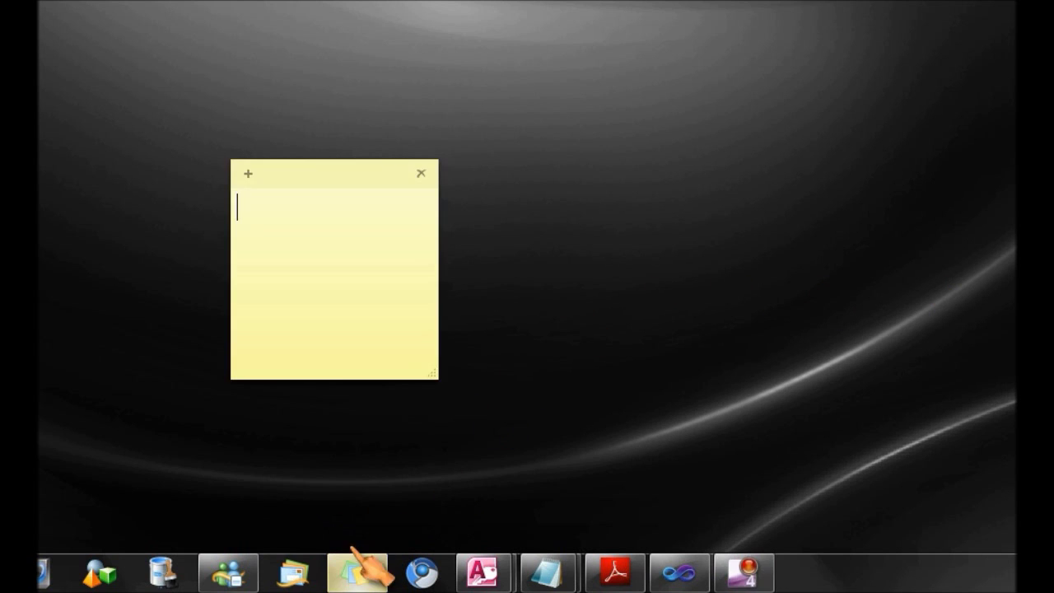
pyautogui.moveTo(328, 176); pyautogui.dragTo(401, 226)
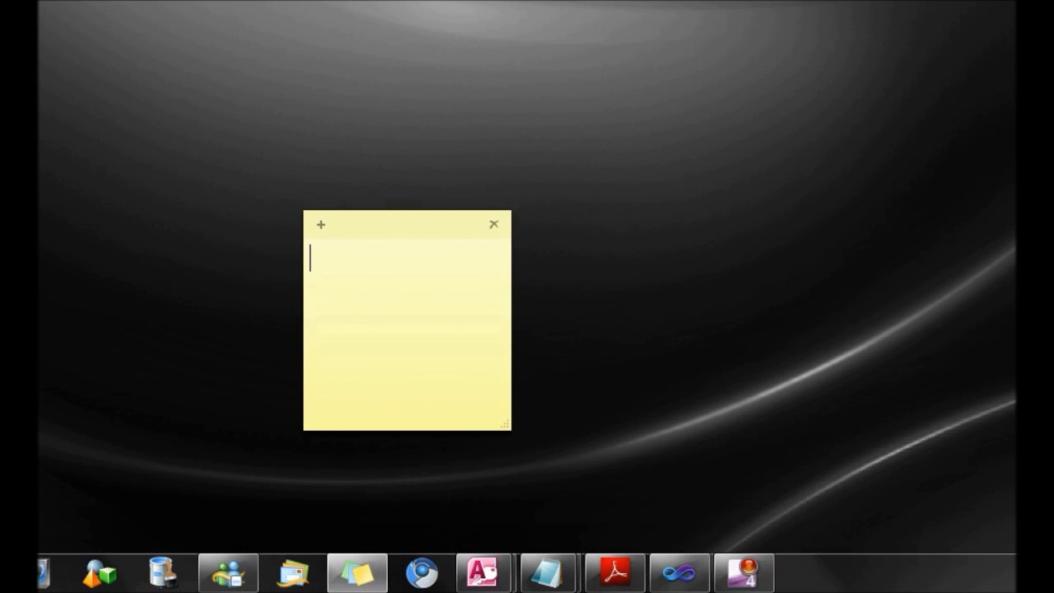
pyautogui.moveTo(442, 236); pyautogui.dragTo(437, 200)
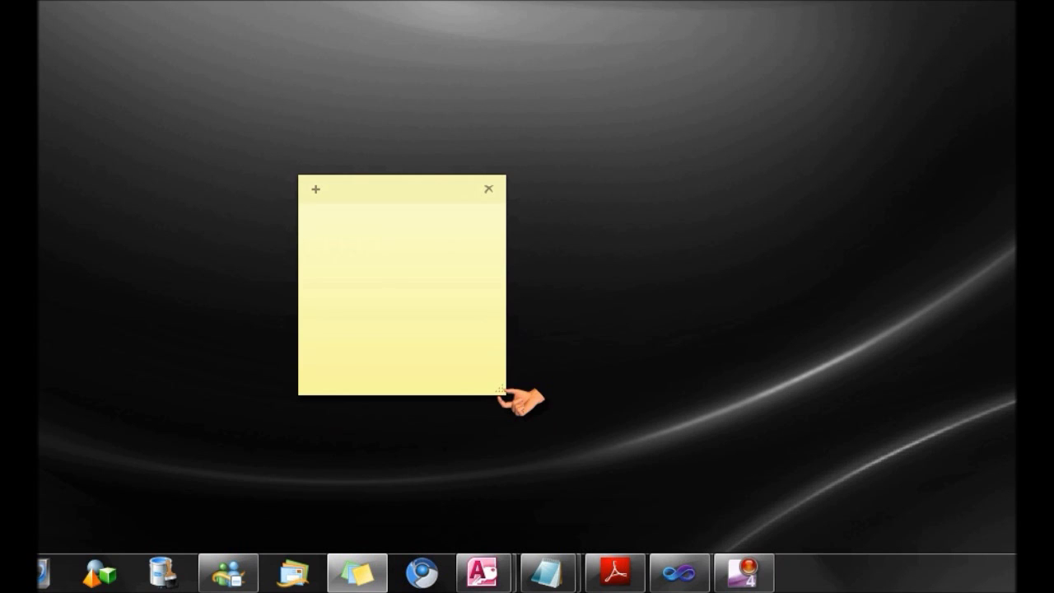
pyautogui.moveTo(499, 392); pyautogui.dragTo(572, 426)
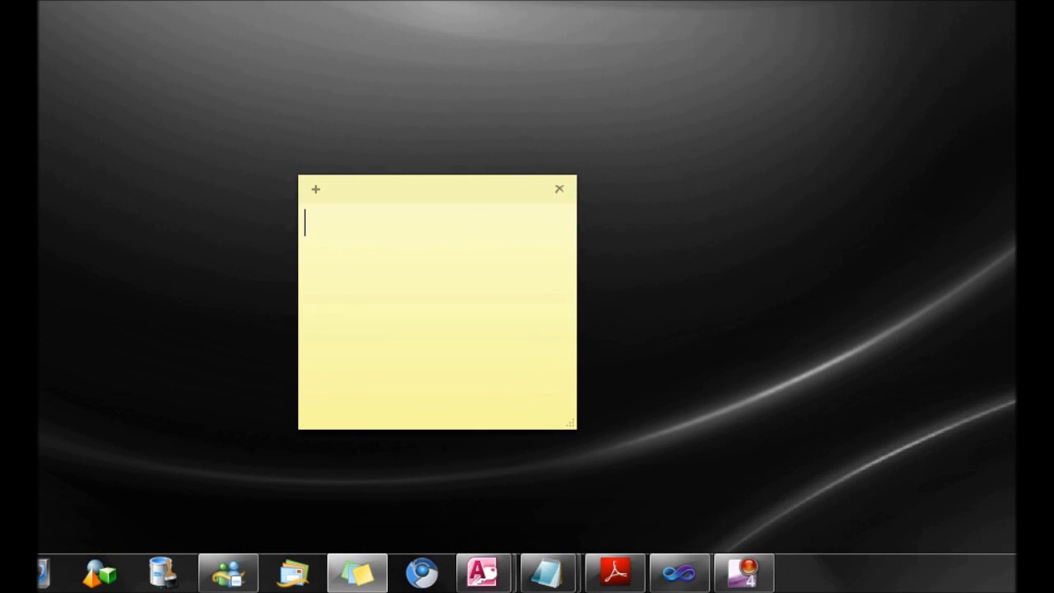
# Step: Enter the sample text "jslfjasdlfjasdkl;fj" in the note and recolor the note, trying purple before settling on pink
pyautogui.write('jslfjasdlfjasdkl;fj')
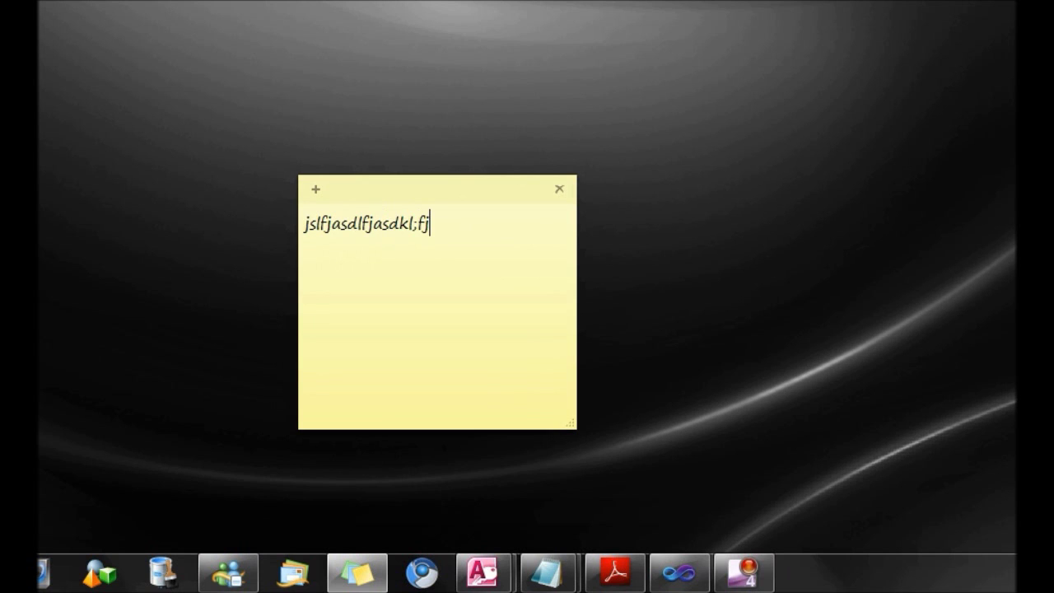
pyautogui.rightClick(417, 240)
pyautogui.click(485, 453)
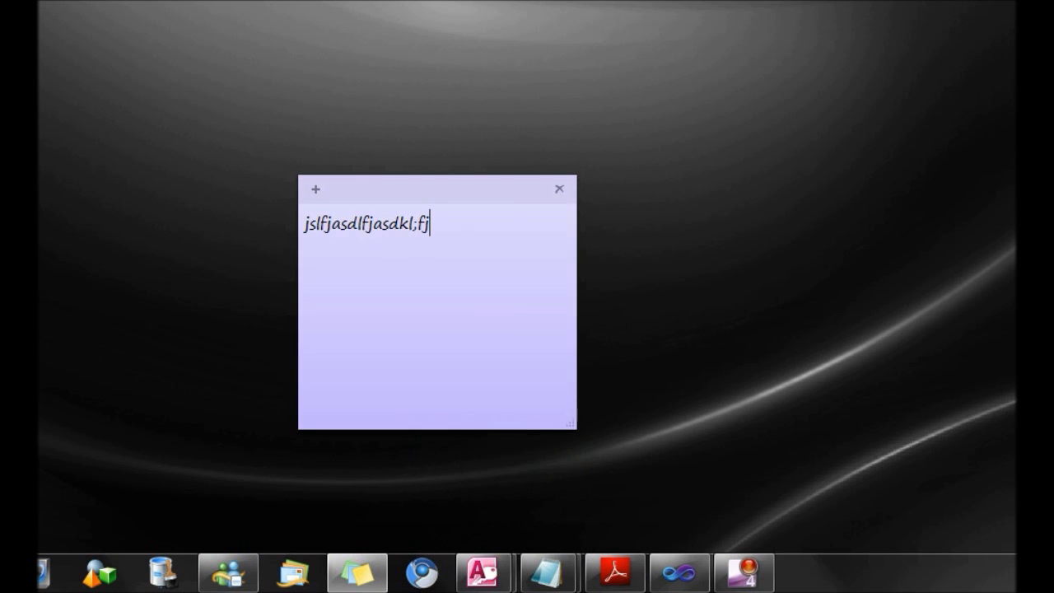
pyautogui.rightClick(479, 349)
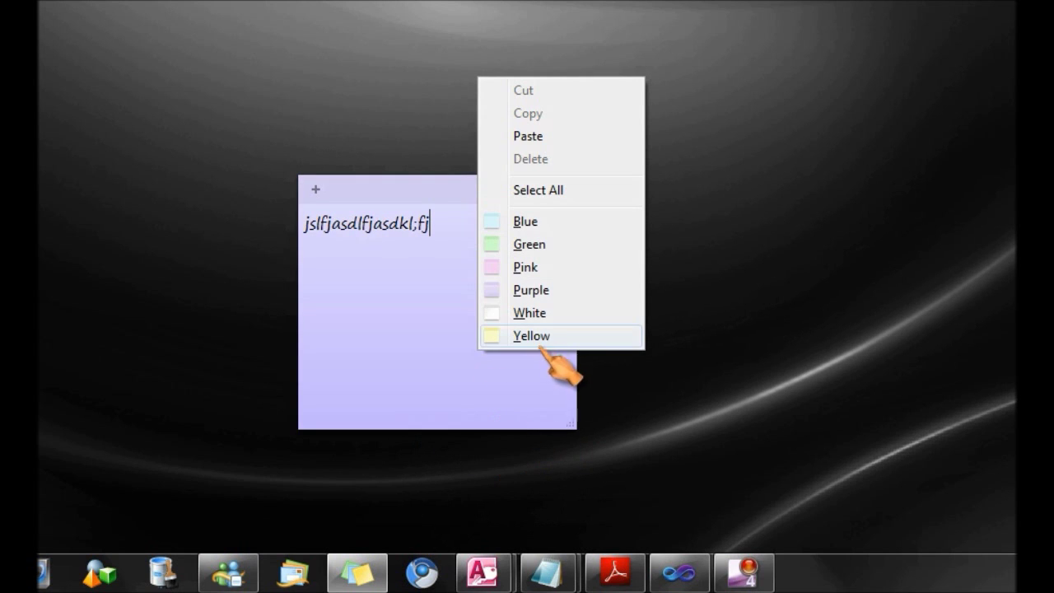
pyautogui.click(531, 267)
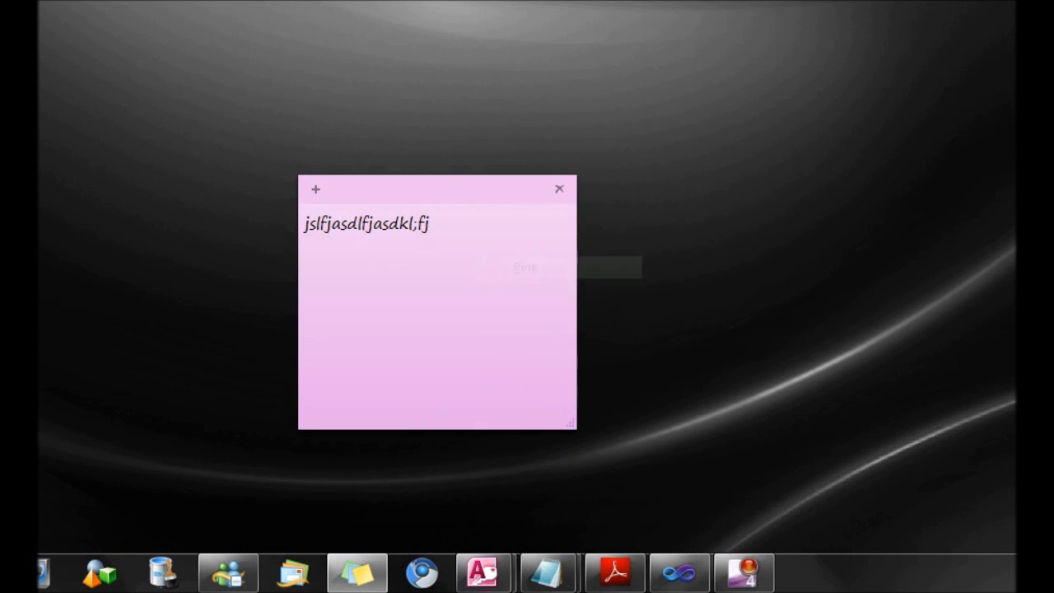
# Step: Add a second note in yellow beside the pink one, and delete that second note
pyautogui.click(316, 190)
pyautogui.rightClick(655, 252)
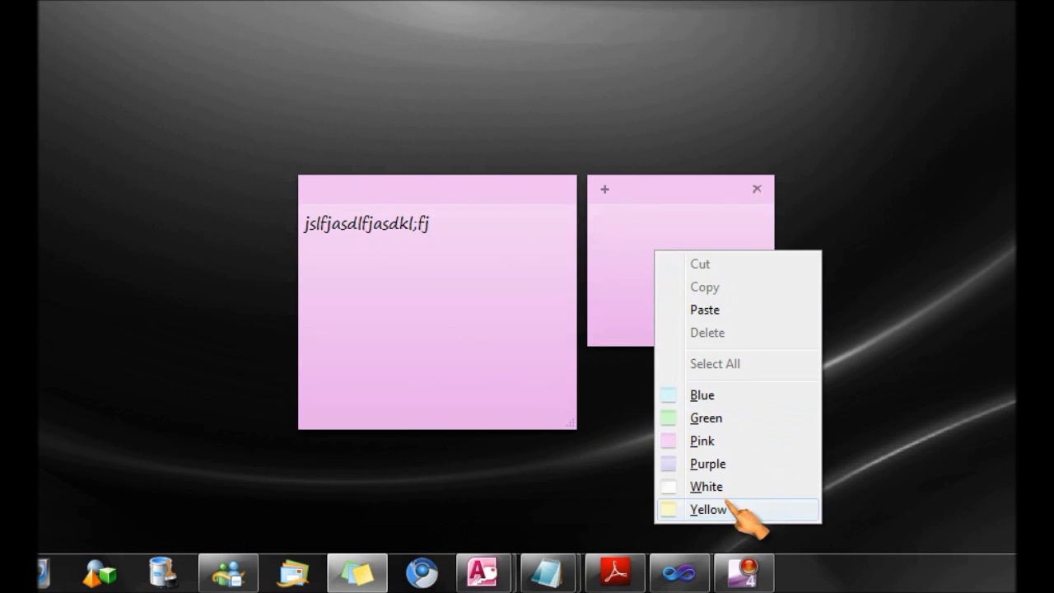
pyautogui.click(741, 508)
pyautogui.rightClick(663, 270)
pyautogui.press('Escape')
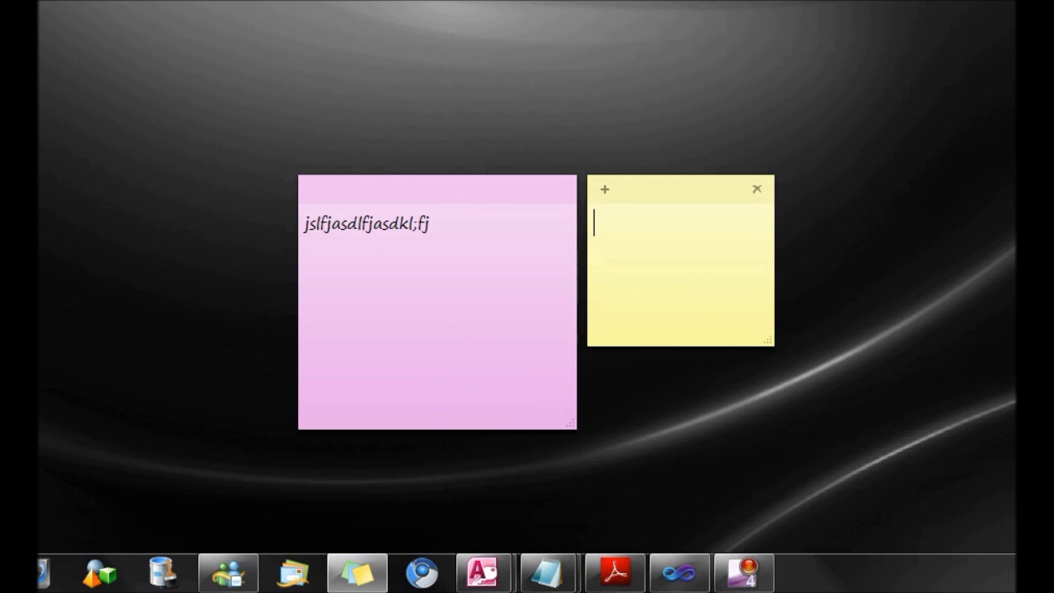
pyautogui.click(756, 189)
pyautogui.click(748, 280)
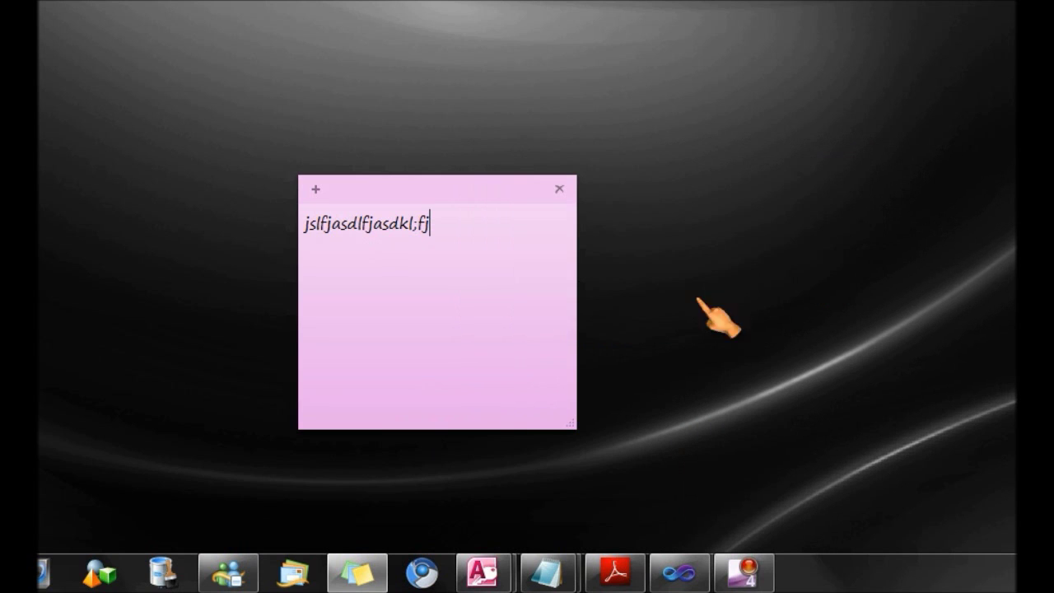
# Step: Select the pink note's entire line of sample text and clear the selection
pyautogui.hotkey('shift', 'Left')
pyautogui.hotkey('shift', 'Left')
pyautogui.hotkey('shift', 'Left')
pyautogui.hotkey('shift', 'Left')
pyautogui.hotkey('shift', 'Left')
pyautogui.hotkey('shift', 'Left')
pyautogui.hotkey('shift', 'Left')
pyautogui.hotkey('shift', 'Left')
pyautogui.hotkey('shift', 'Left')
pyautogui.hotkey('shift', 'Left')
pyautogui.hotkey('shift', 'Left')
pyautogui.hotkey('shift', 'Left')
pyautogui.hotkey('shift', 'Left')
pyautogui.hotkey('shift', 'Left')
pyautogui.hotkey('shift', 'Left')
pyautogui.hotkey('shift', 'Left')
pyautogui.hotkey('shift', 'Left')
pyautogui.hotkey('shift', 'Left')
pyautogui.hotkey('shift', 'Left')
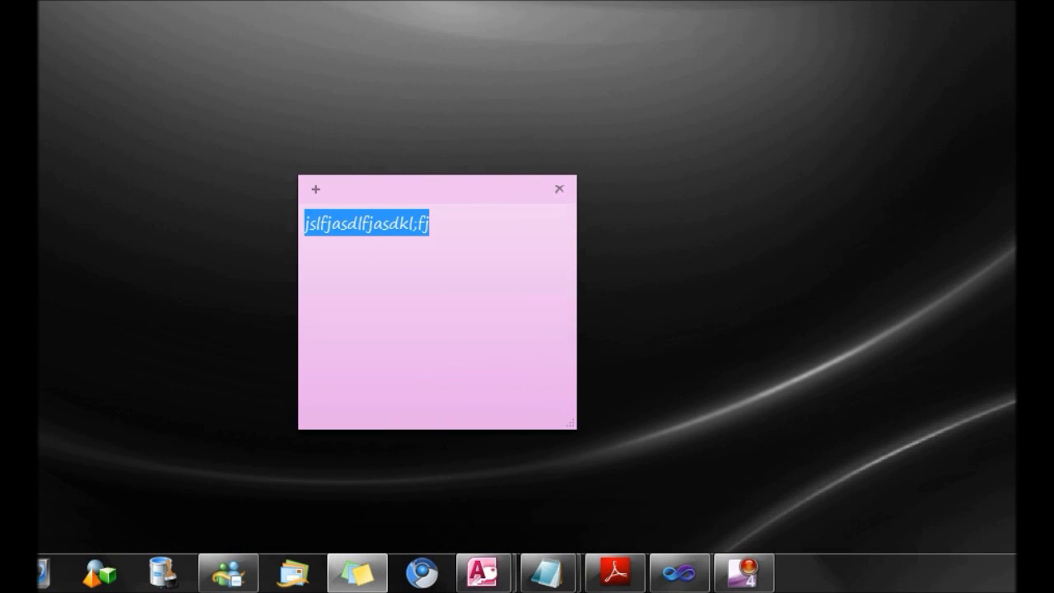
pyautogui.click(383, 223)
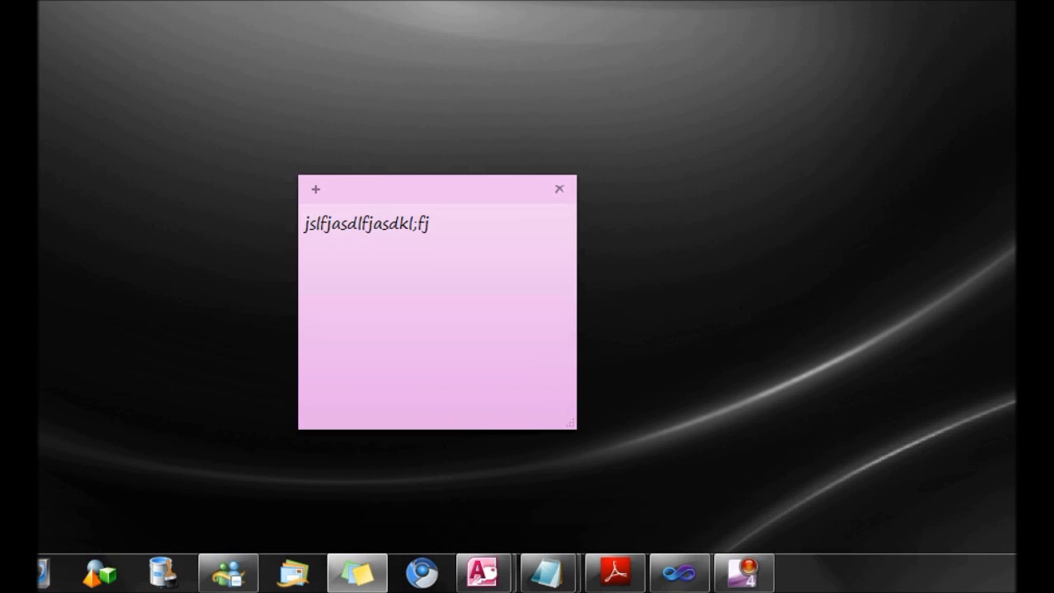
# Step: Add a bold line reading "bold" below the first line of the pink note
pyautogui.click(430, 223)
pyautogui.hotkey('ctrl', 'b')
pyautogui.write('bold')
pyautogui.press('Return')
# Step: Add an italic line reading "italic" below the bold line
pyautogui.write('l')
pyautogui.press('BackSpace')
pyautogui.hotkey('ctrl', 'i')
pyautogui.write('it')
pyautogui.press('BackSpace')
pyautogui.press('BackSpace')
pyautogui.write('italic')
pyautogui.press('Return')
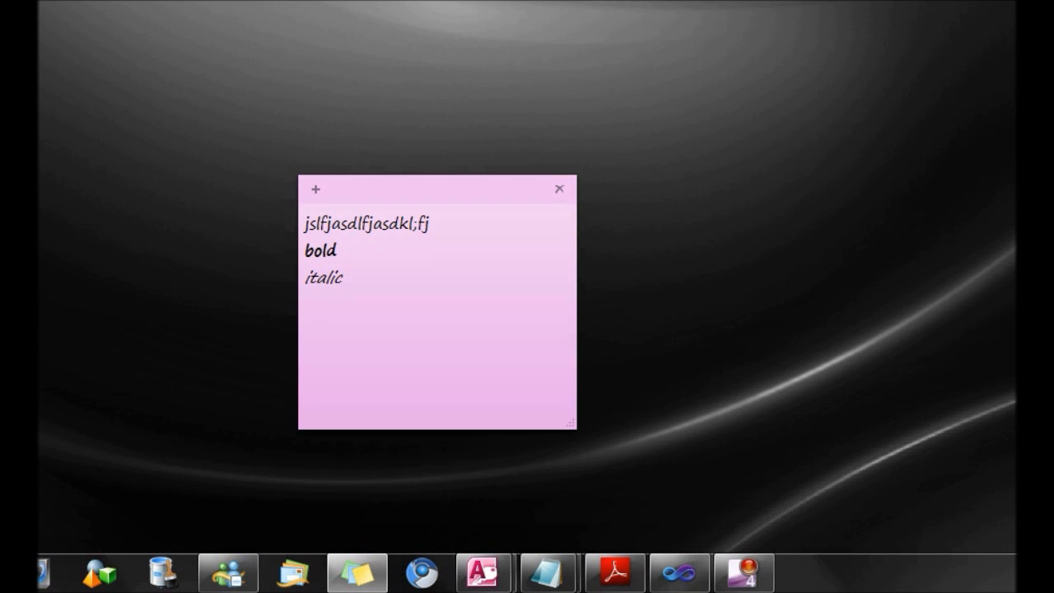
# Step: Switch off italics and add an underlined line reading "Underlined" below the italic line
pyautogui.hotkey('ctrl', 'i')
pyautogui.hotkey('ctrl', 'u')
pyautogui.write('Underlined')
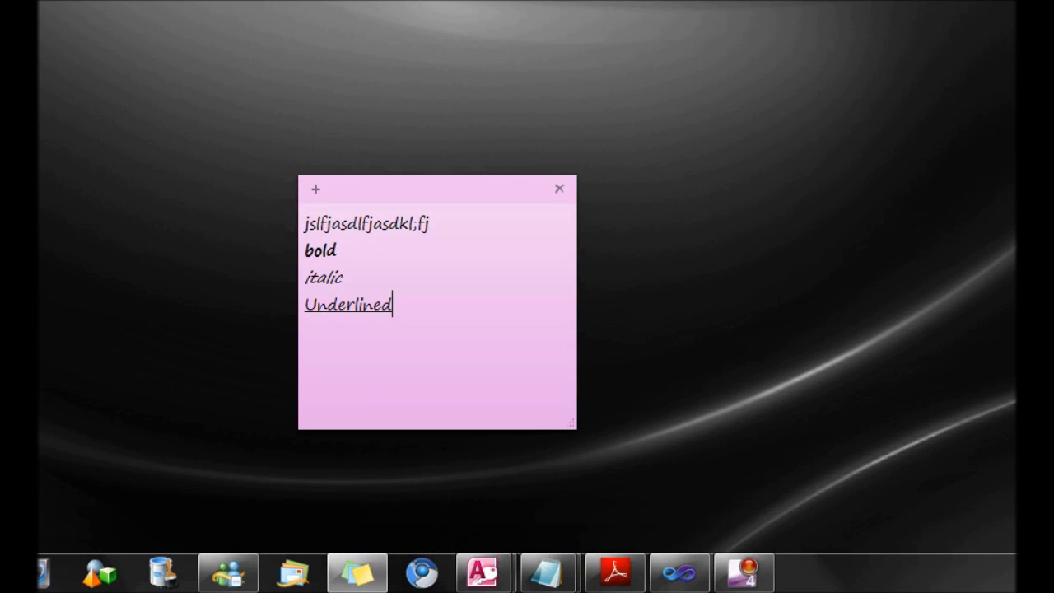
# Step: Add a struck-through line reading "Crossed out" and apply strikethrough to the note's first line as well
pyautogui.press('Return')
pyautogui.write('Crossed out')
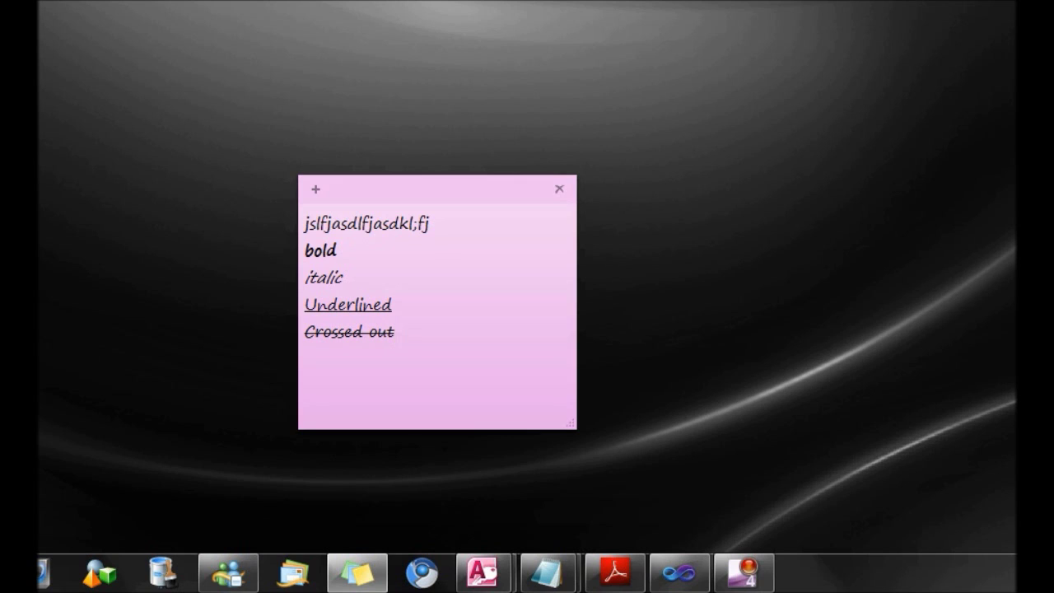
pyautogui.hotkey('shift', 'End')
pyautogui.hotkey('ctrl', 't')
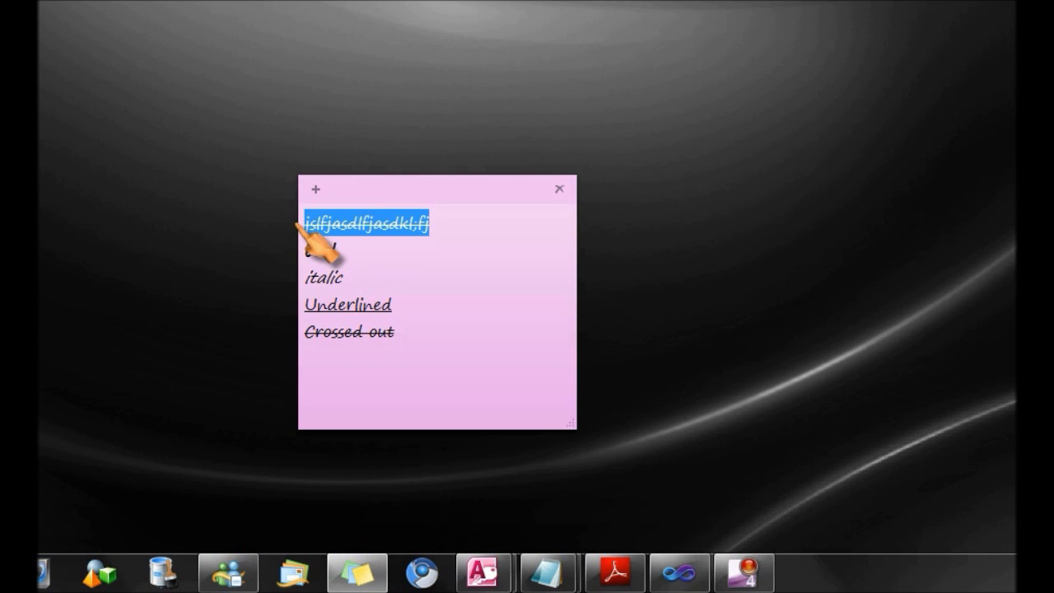
# Step: Leave a blank line below "Crossed out" and start a bulleted list with the item "lasdfj"
pyautogui.click(395, 330)
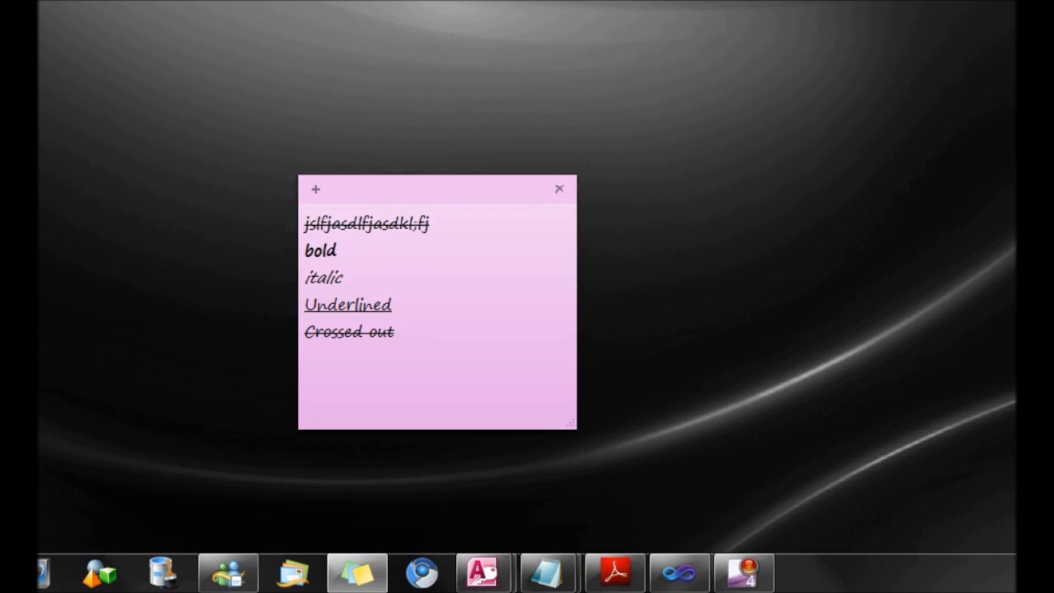
pyautogui.press('Return')
pyautogui.write('old i')
pyautogui.press('BackSpace')
pyautogui.press('BackSpace')
pyautogui.write('klasjavkla')
pyautogui.hotkey('ctrl', 'BackSpace')
pyautogui.press('Return')
pyautogui.hotkey('ctrl', 'shift', 'l')
pyautogui.write('lasdfj')
pyautogui.press('Return')
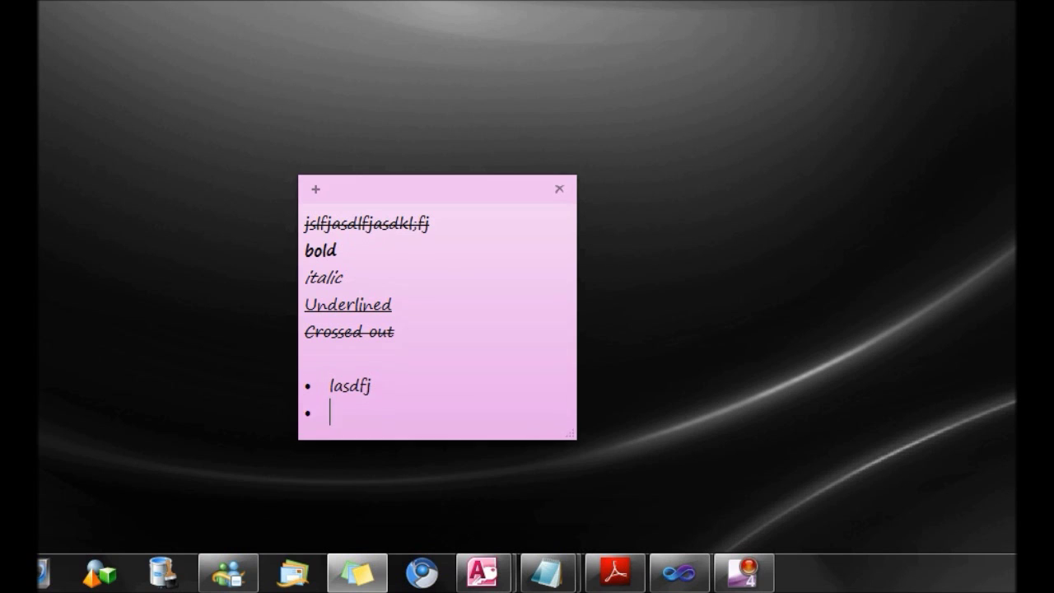
# Step: Add a second bulleted item reading "lasdfj" to the list
pyautogui.press('BackSpace')
pyautogui.press('BackSpace')
pyautogui.press('Return')
pyautogui.write('lasdfj')
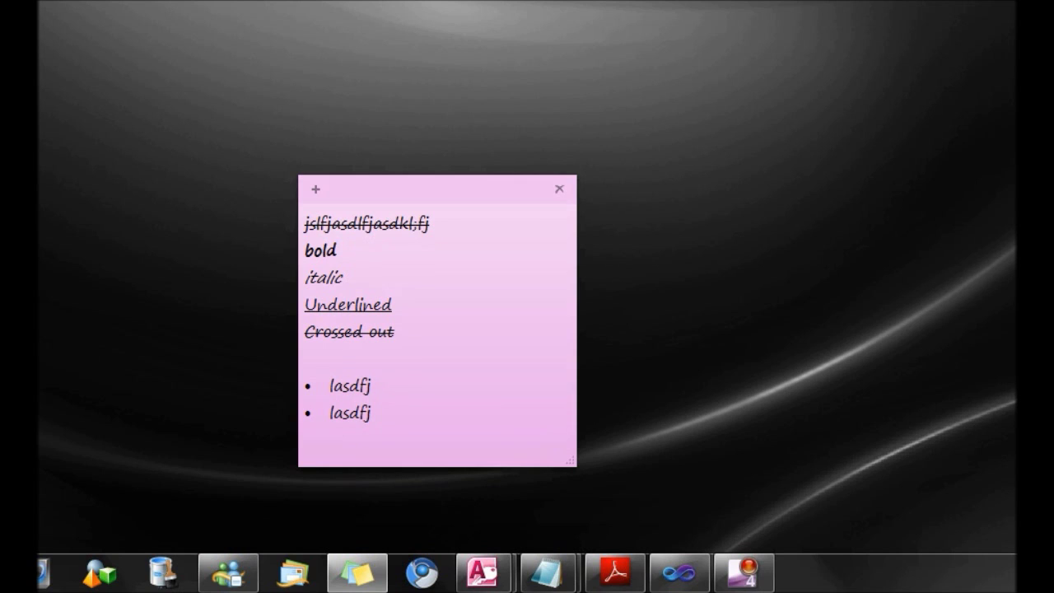
# Step: Cycle the second list item through the available list styles, ending on Arabic numbering (1.)
pyautogui.hotkey('ctrl', 'shift', 'l')
pyautogui.hotkey('ctrl', 'shift', 'l')
pyautogui.hotkey('ctrl', 'shift', 'l')
pyautogui.hotkey('ctrl', 'shift', 'l')
pyautogui.hotkey('ctrl', 'shift', 'l')
pyautogui.hotkey('ctrl', 'shift', 'l')
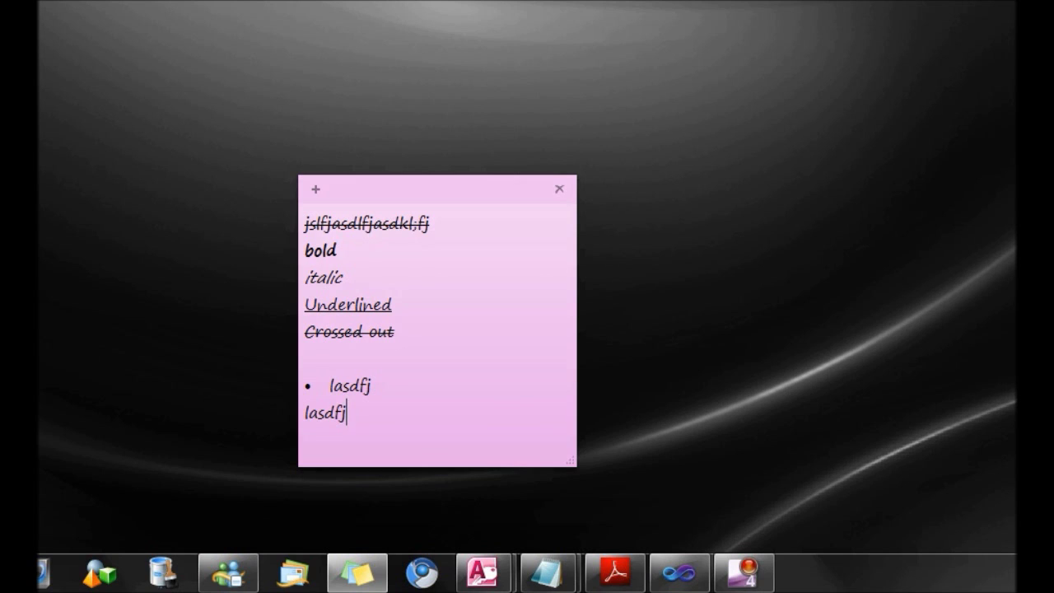
pyautogui.hotkey('ctrl', 'shift', 'l')
pyautogui.hotkey('ctrl', 'shift', 'l')
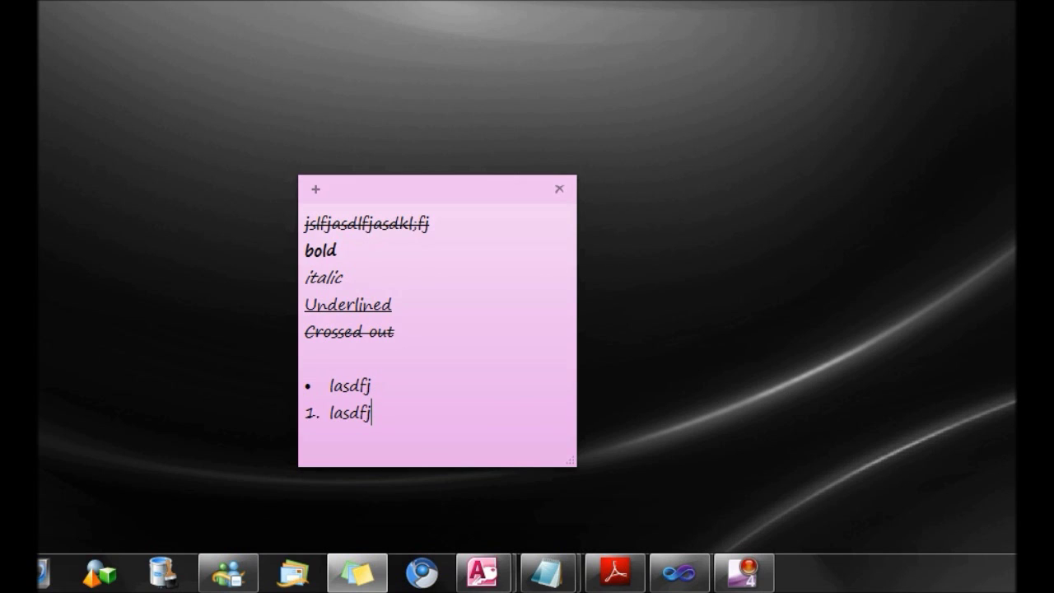
# Step: Append "ldfj" to numbered item 1 and add the numbered items ";laskdj" and "asdflkj" below it
pyautogui.write('ldfj')
pyautogui.press('Return')
pyautogui.write(';laskdj')
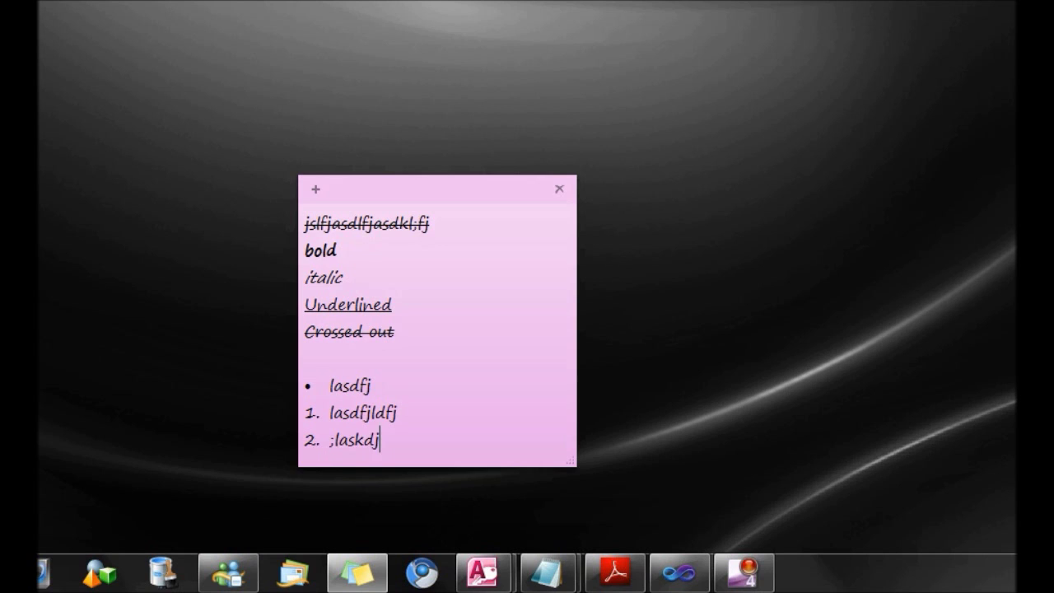
pyautogui.press('Return')
pyautogui.write('as')
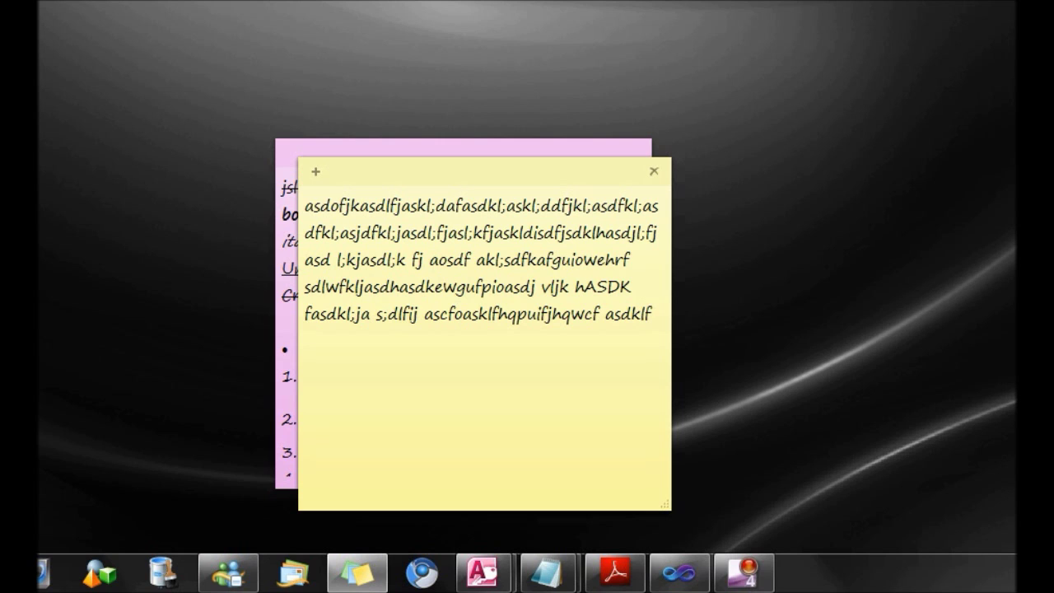
# Step: Change the yellow note's paragraph to double line spacing, back to single, and to 1.5 spacing
pyautogui.hotkey('ctrl', '2')
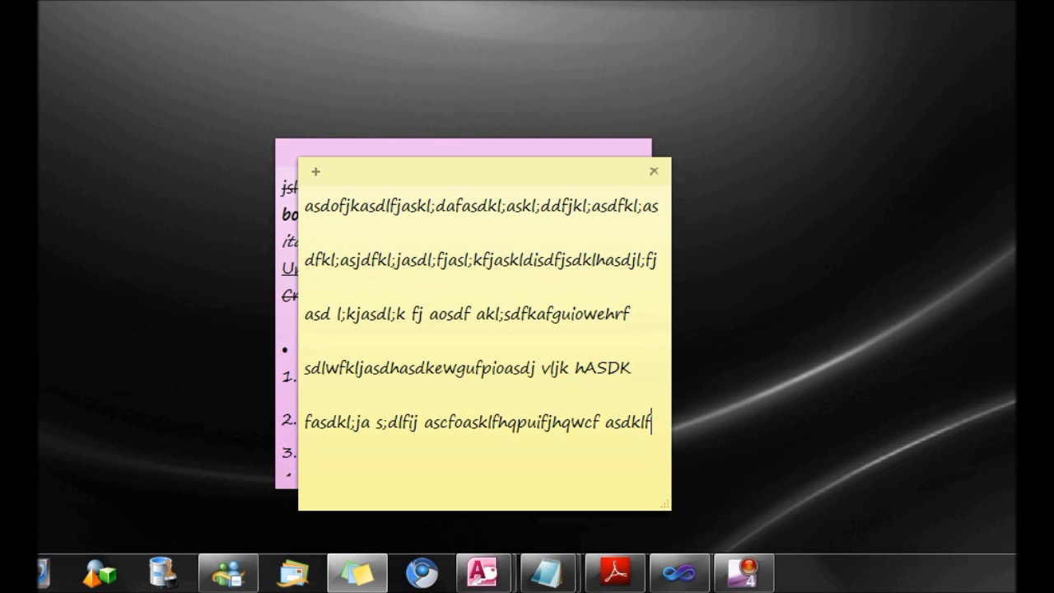
pyautogui.hotkey('ctrl', '1')
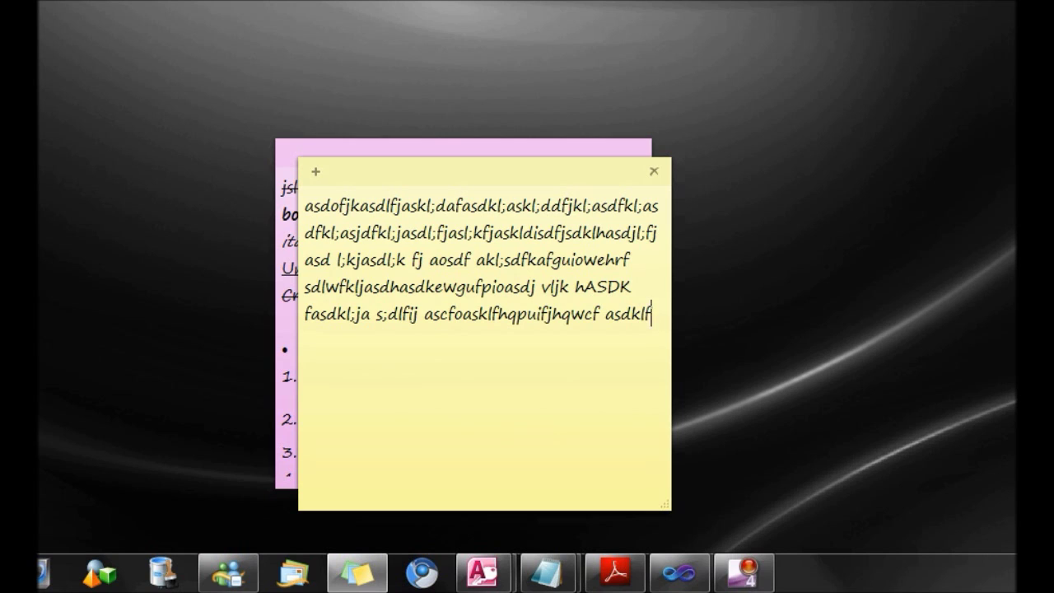
pyautogui.hotkey('ctrl', '5')
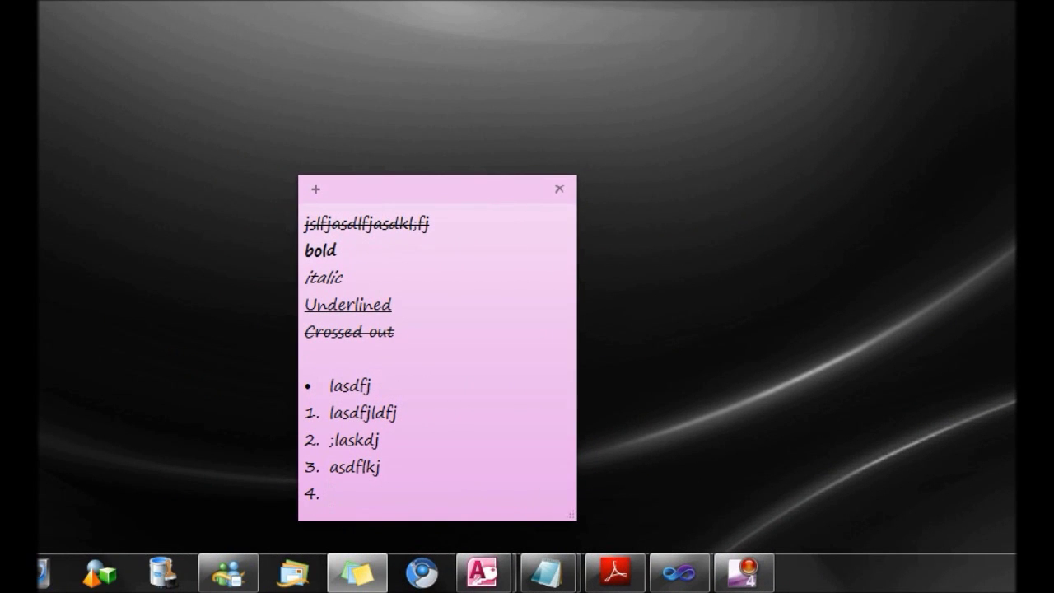
# Step: Append "sdfasd" to numbered item 2 and enlarge that word's font, trying a smaller size in between
pyautogui.write('sdfasd')
pyautogui.hotkey('ctrl', 'shift', 'Left')
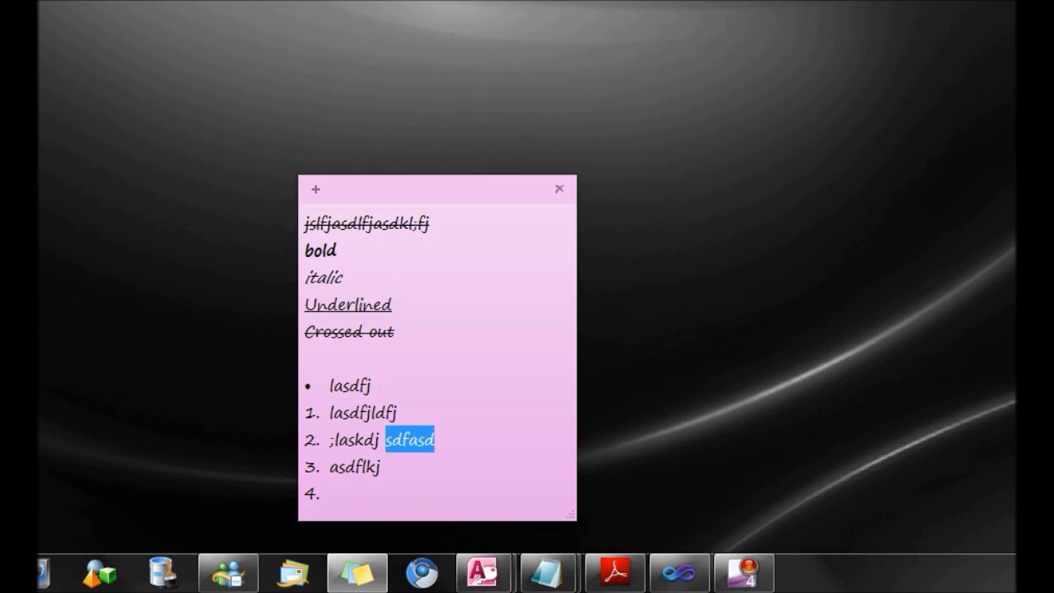
pyautogui.hotkey('ctrl', 'shift', '.')
pyautogui.hotkey('ctrl', 'shift', '.')
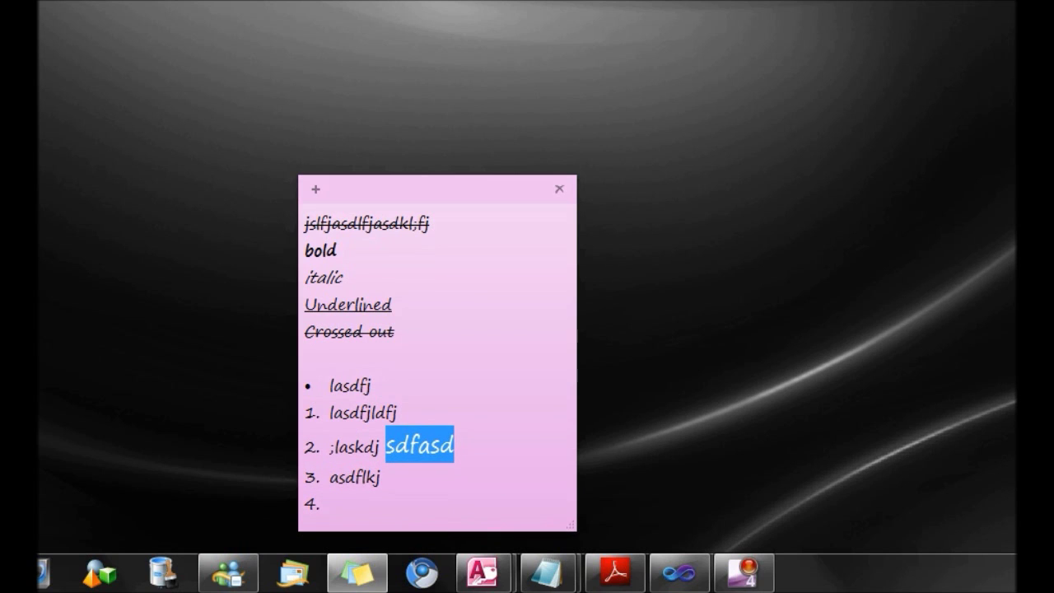
pyautogui.hotkey('ctrl', 'shift', ',')
pyautogui.hotkey('ctrl', 'shift', ',')
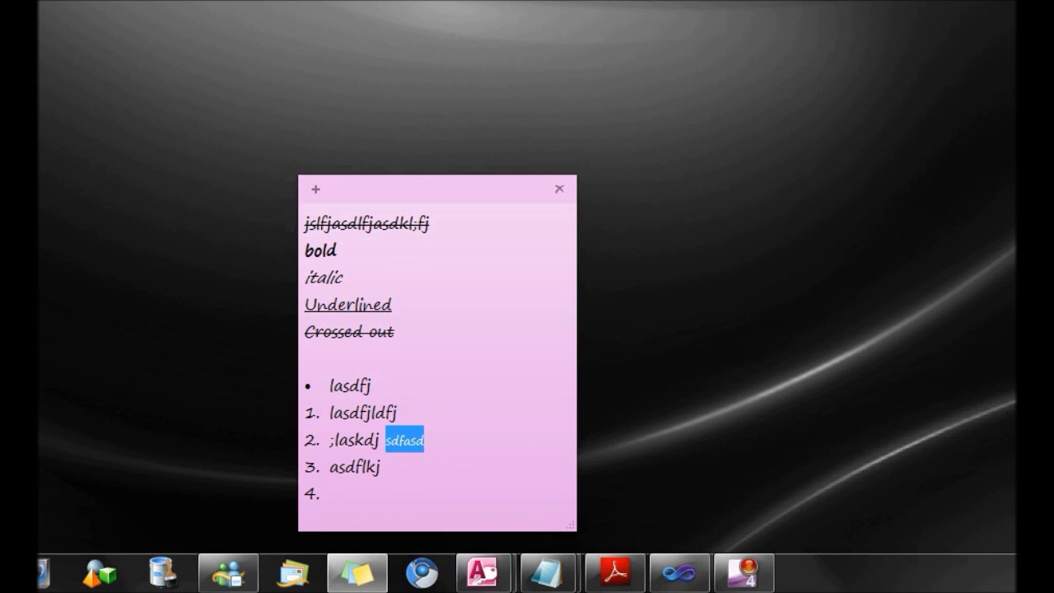
pyautogui.hotkey('ctrl', 'shift', '.')
pyautogui.hotkey('ctrl', 'shift', '.')
pyautogui.hotkey('ctrl', 'shift', '.')
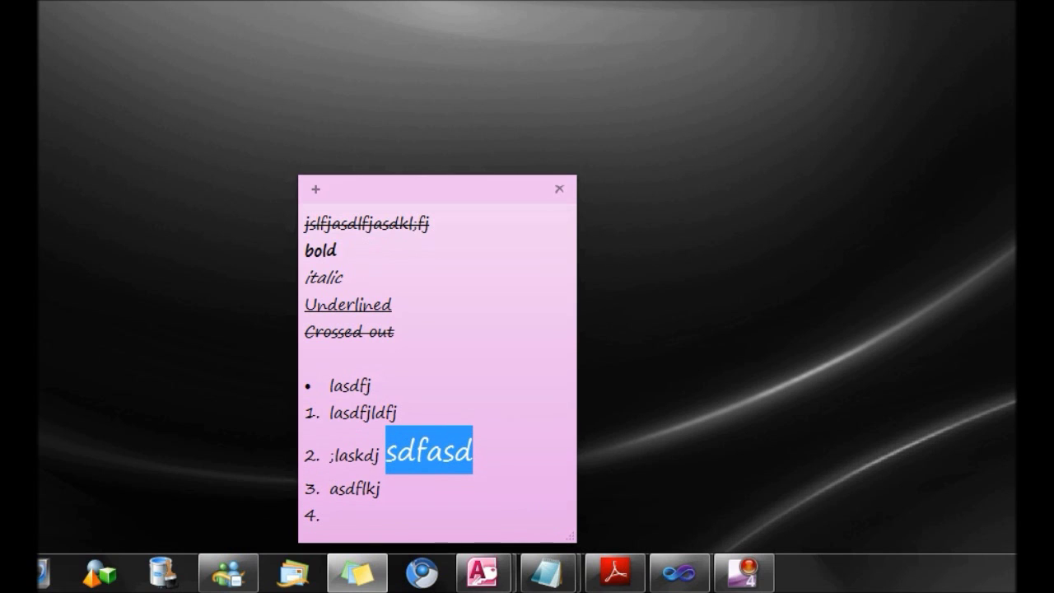
pyautogui.press('Up')
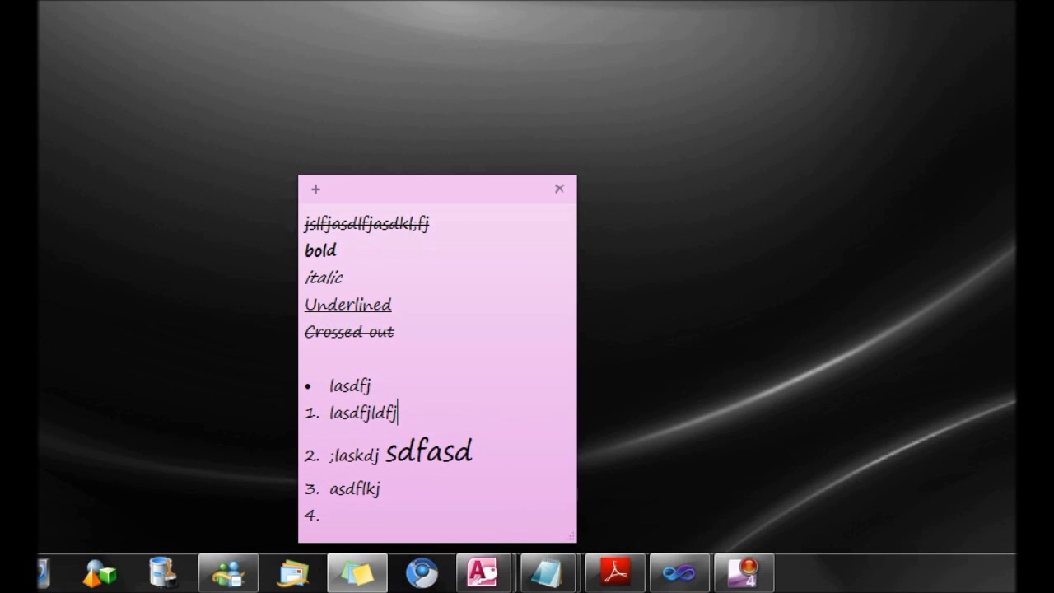
# Step: Move the pink note up and to the left and enlarge it in both directions
pyautogui.moveTo(487, 191); pyautogui.dragTo(420, 113)
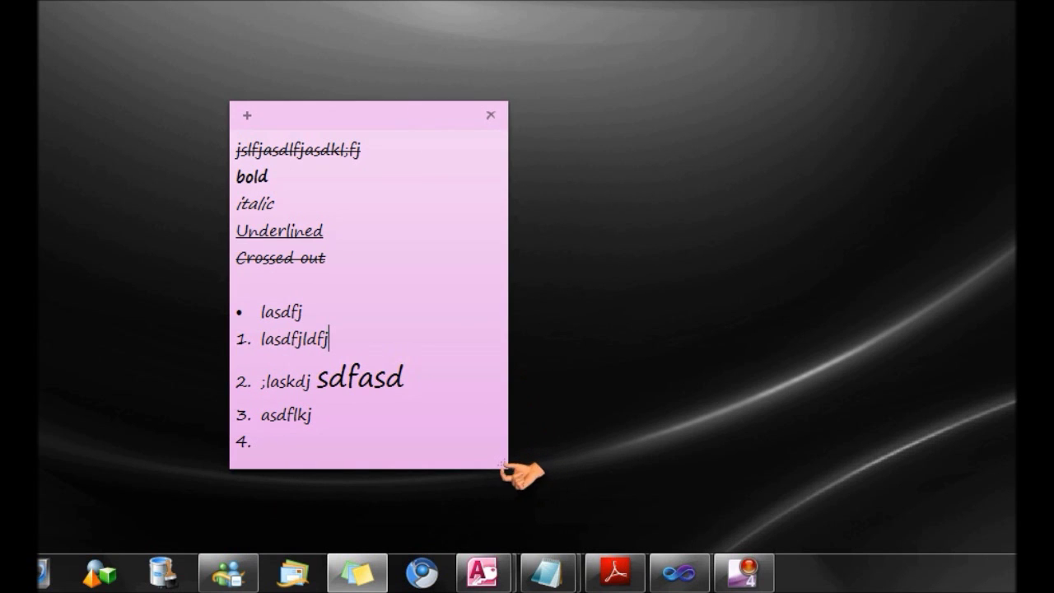
pyautogui.moveTo(504, 464); pyautogui.dragTo(682, 528)
# Step: Place the cursor at the end of numbered item 3 and zoom the whole note's text in and back out
pyautogui.press('Down')
pyautogui.press('Down')
pyautogui.scroll(4, 682, 527)
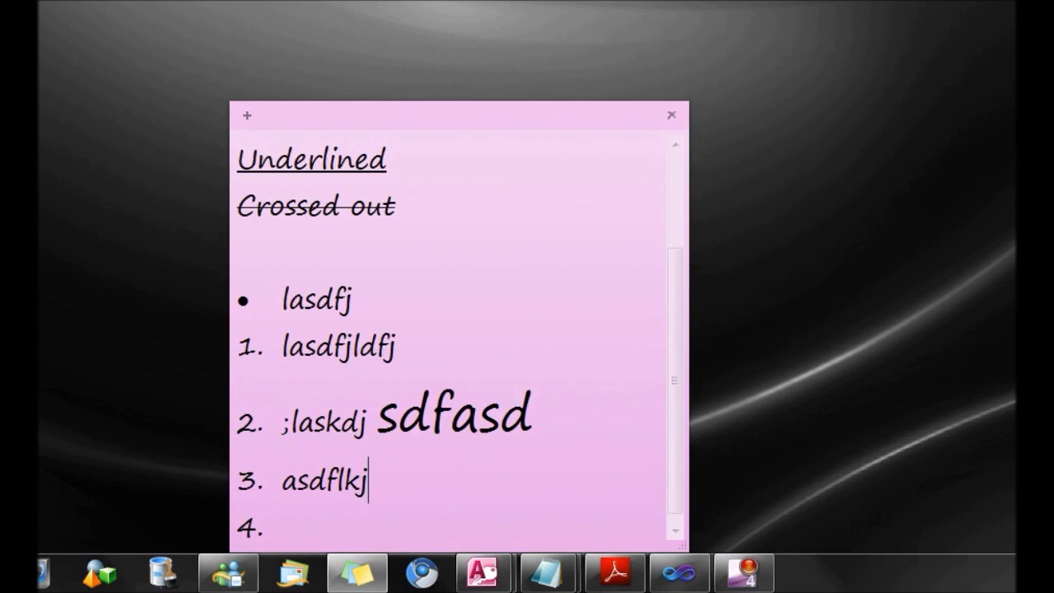
pyautogui.scroll(-8, 682, 528)
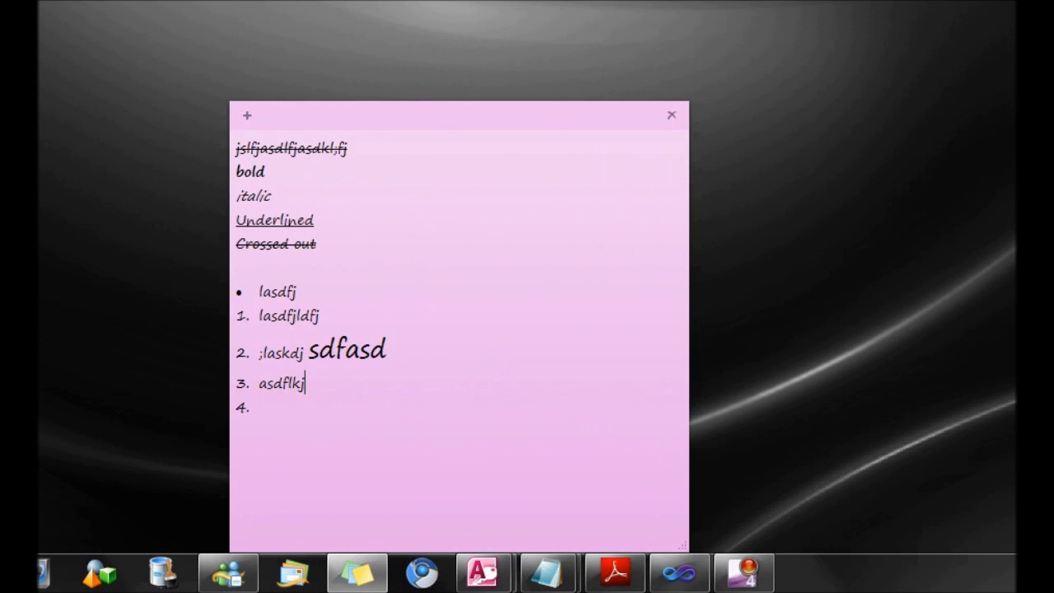
# Step: Shrink the pink note, move it up and to the left, and enlarge it so the whole text fits
pyautogui.scroll(8, 682, 527)
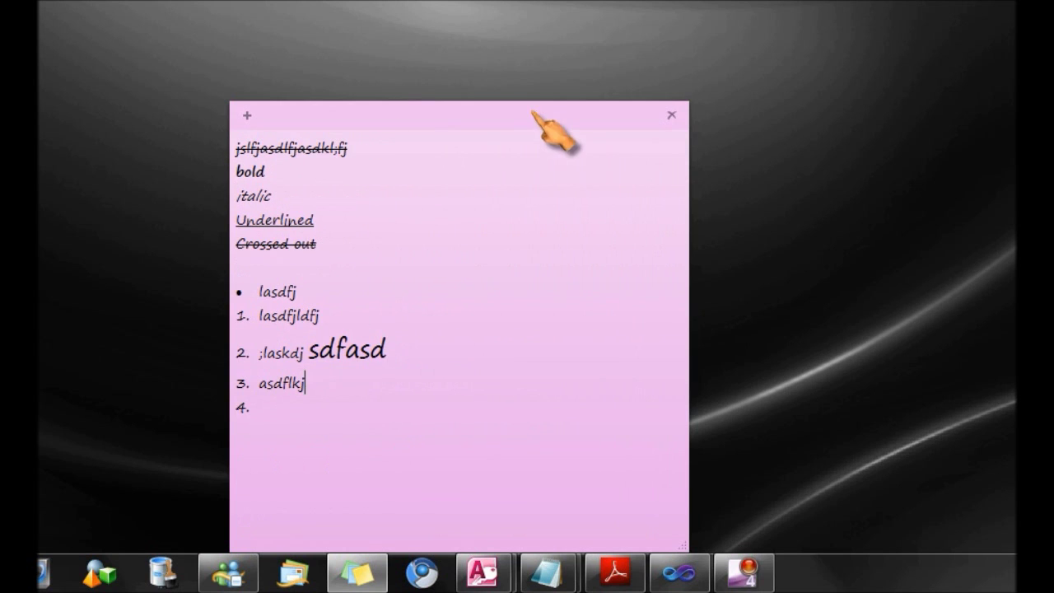
pyautogui.moveTo(231, 100); pyautogui.dragTo(365, 251)
pyautogui.moveTo(464, 261); pyautogui.dragTo(373, 149)
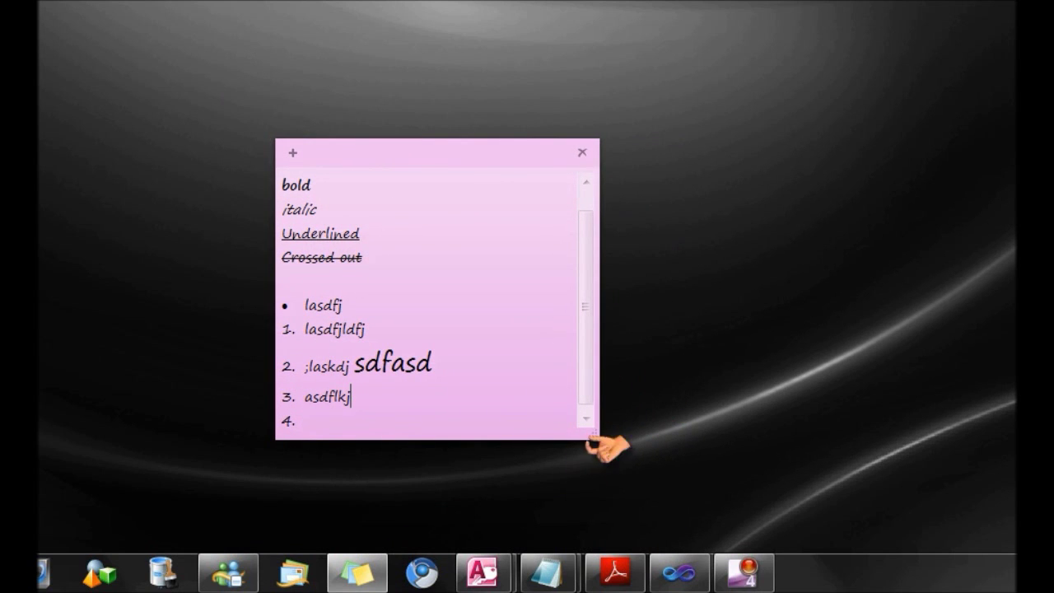
pyautogui.moveTo(598, 438); pyautogui.dragTo(651, 489)
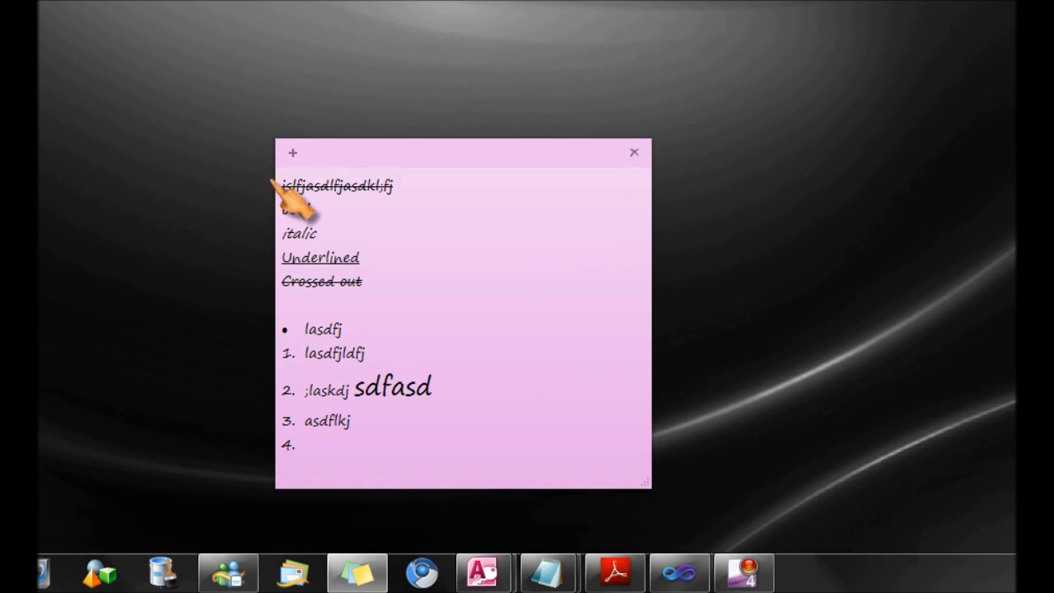
# Step: Create a new note, color it yellow with the text "asdfasdfasd", and delete it again
pyautogui.click(292, 152)
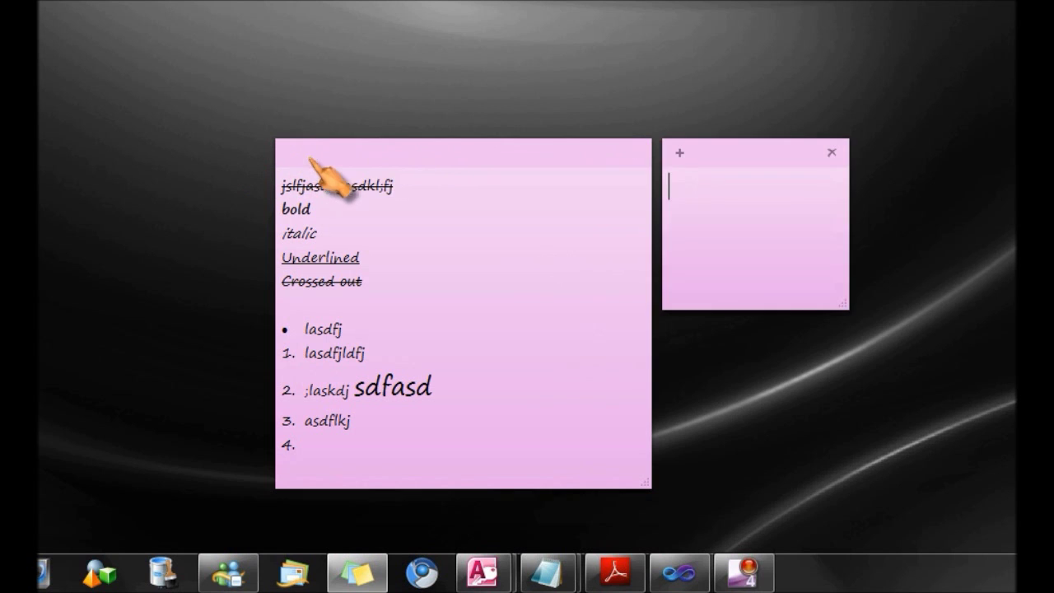
pyautogui.rightClick(731, 195)
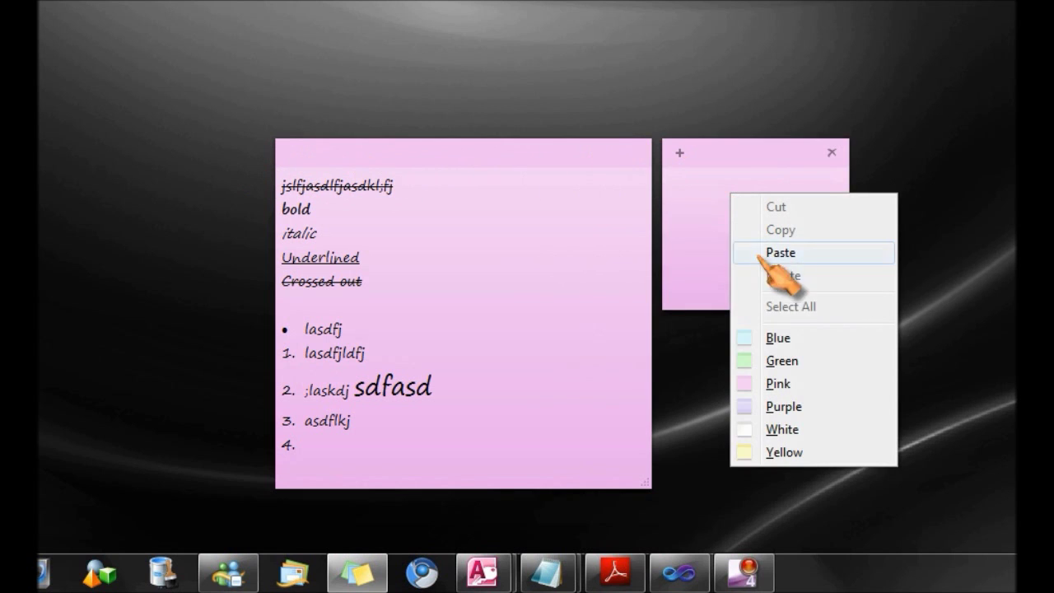
pyautogui.click(787, 452)
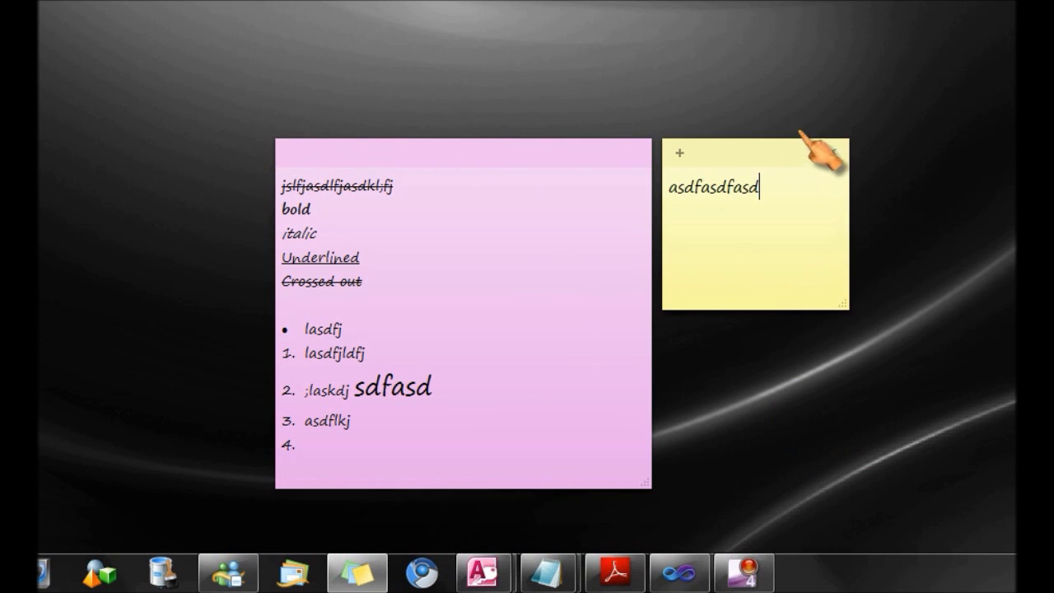
pyautogui.click(836, 151)
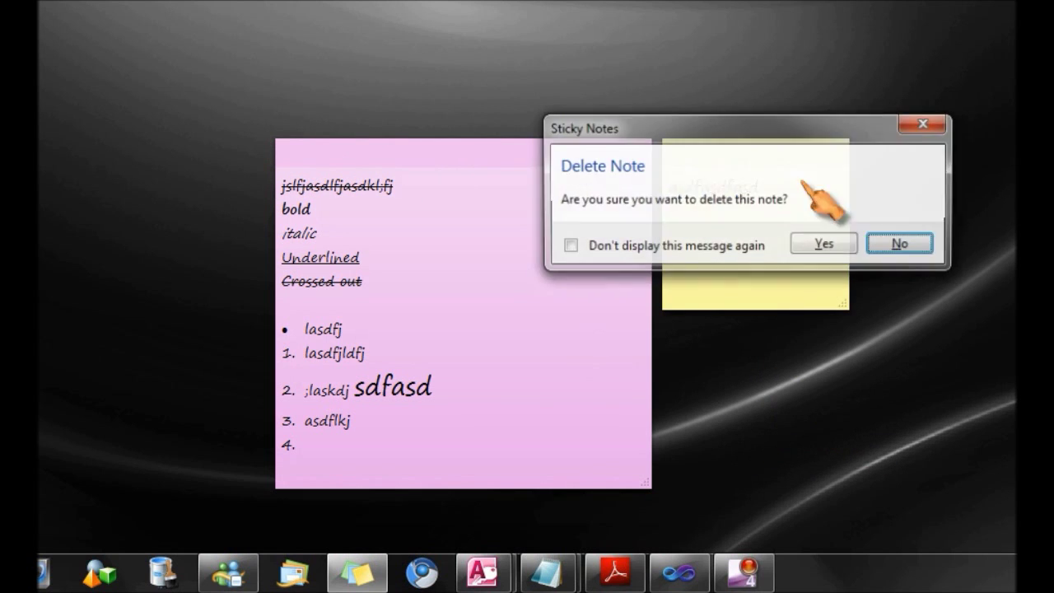
pyautogui.click(825, 244)
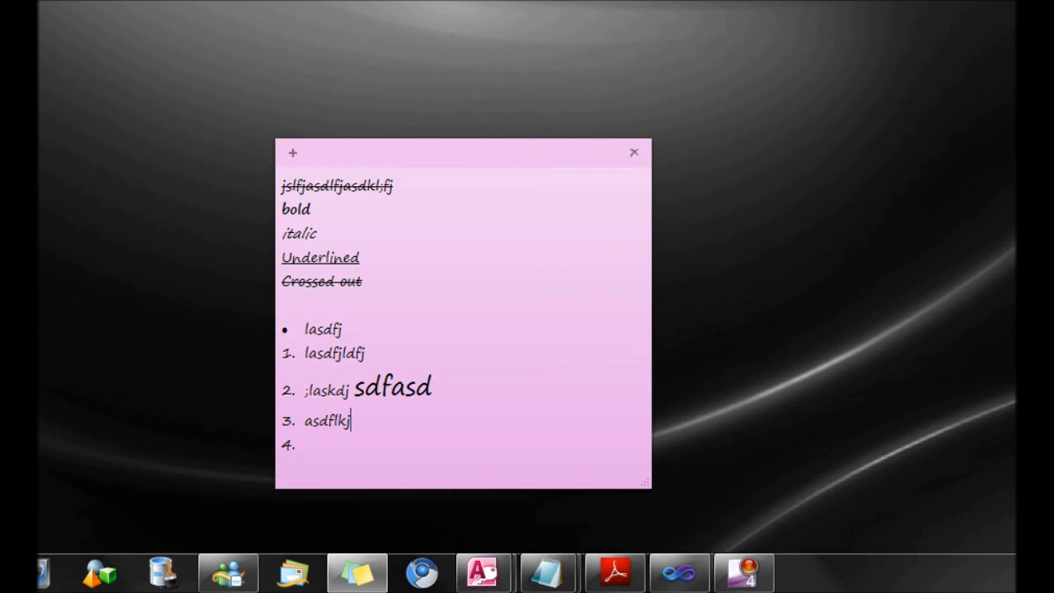
# Step: Close Sticky Notes without deleting the pink note and reopen the program
pyautogui.rightClick(356, 581)
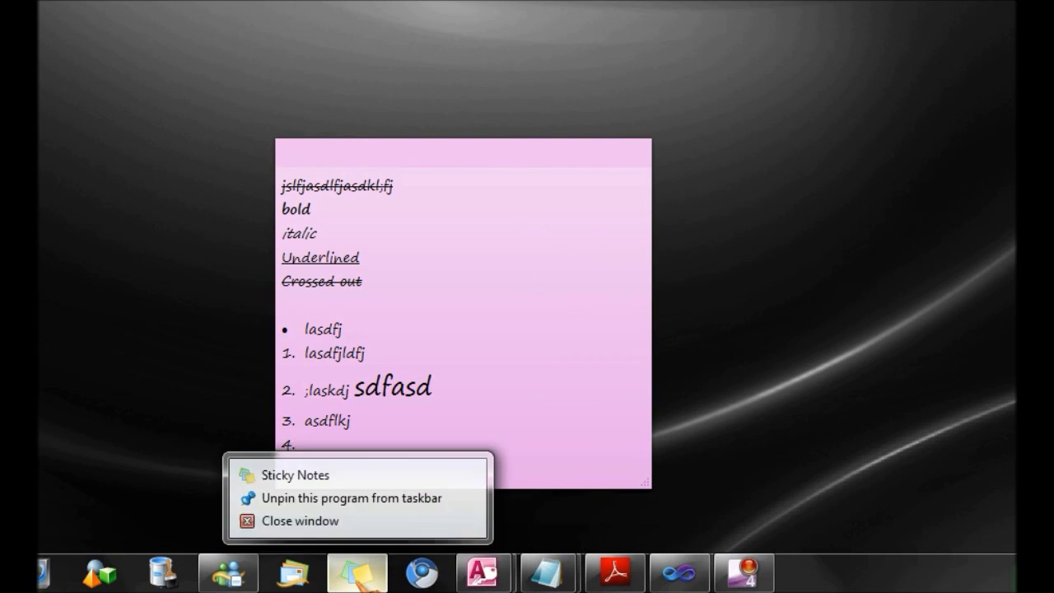
pyautogui.click(356, 522)
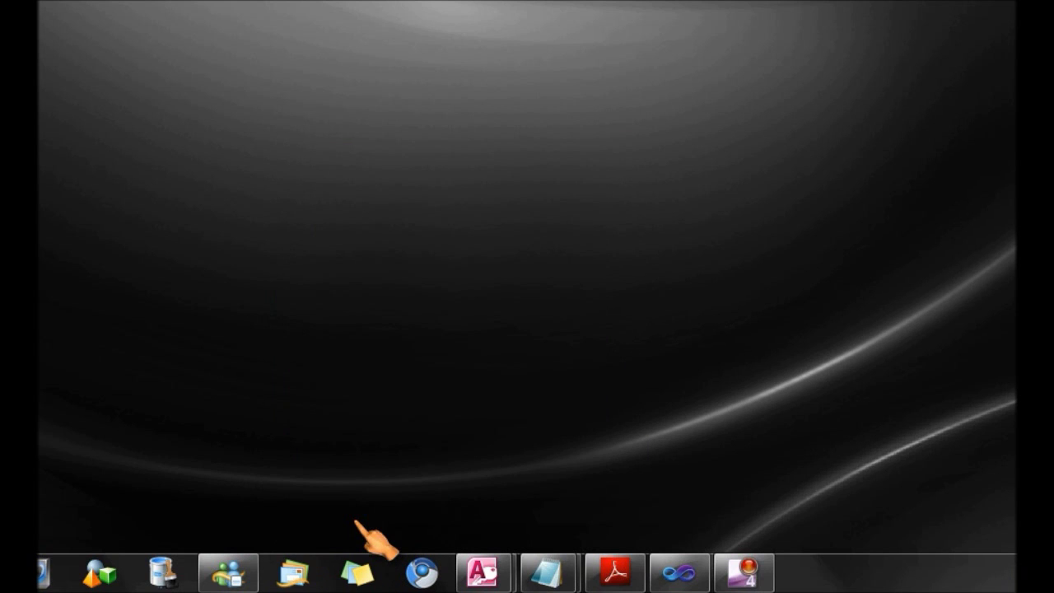
pyautogui.click(362, 577)
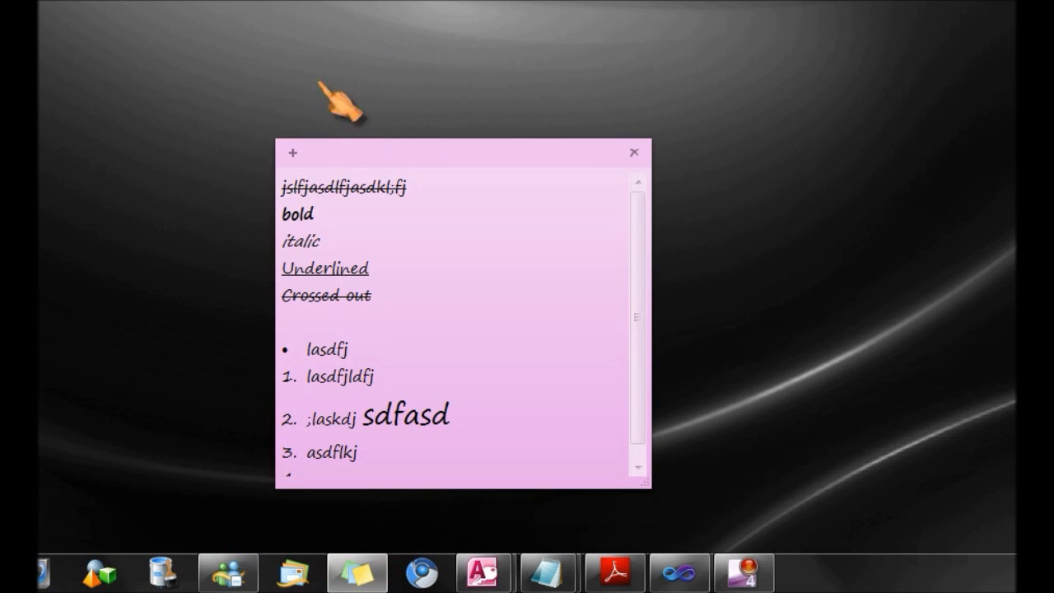
# Step: Create three new empty pink notes from the large pink note
pyautogui.click(292, 154)
pyautogui.click(292, 154)
pyautogui.click(292, 154)
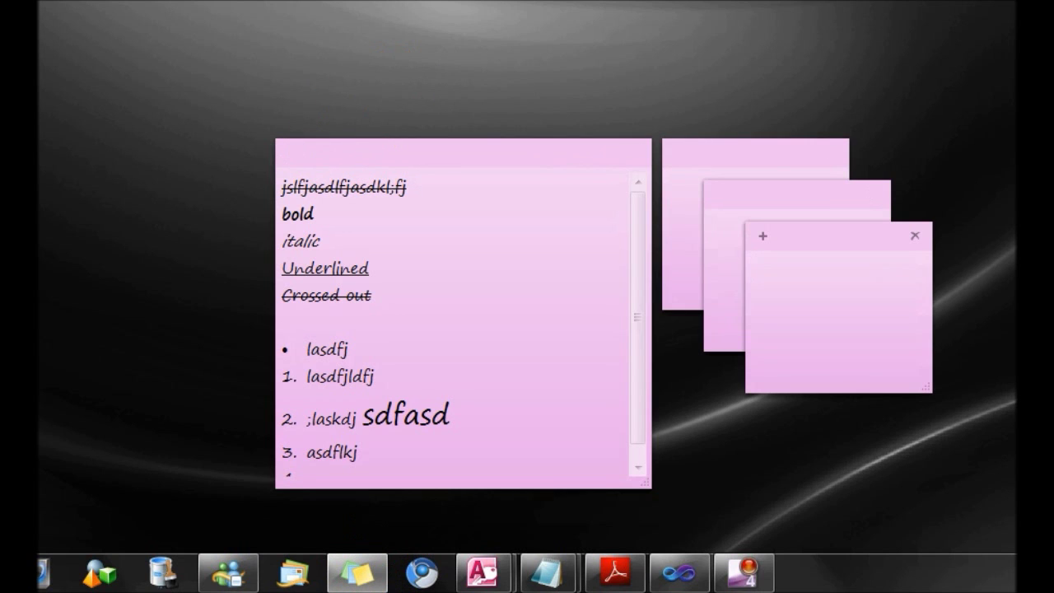
# Step: Look at the Sticky Notes taskbar options, including the Close window command, while leaving the notes open
pyautogui.rightClick(389, 575)
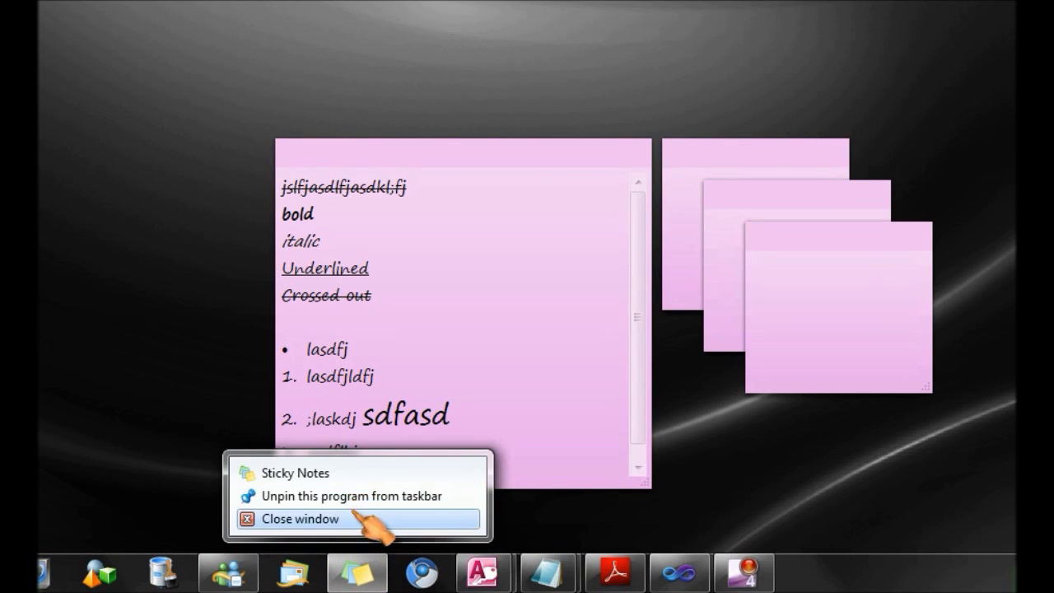
pyautogui.click(485, 522)
pyautogui.rightClick(358, 576)
pyautogui.click(385, 496)
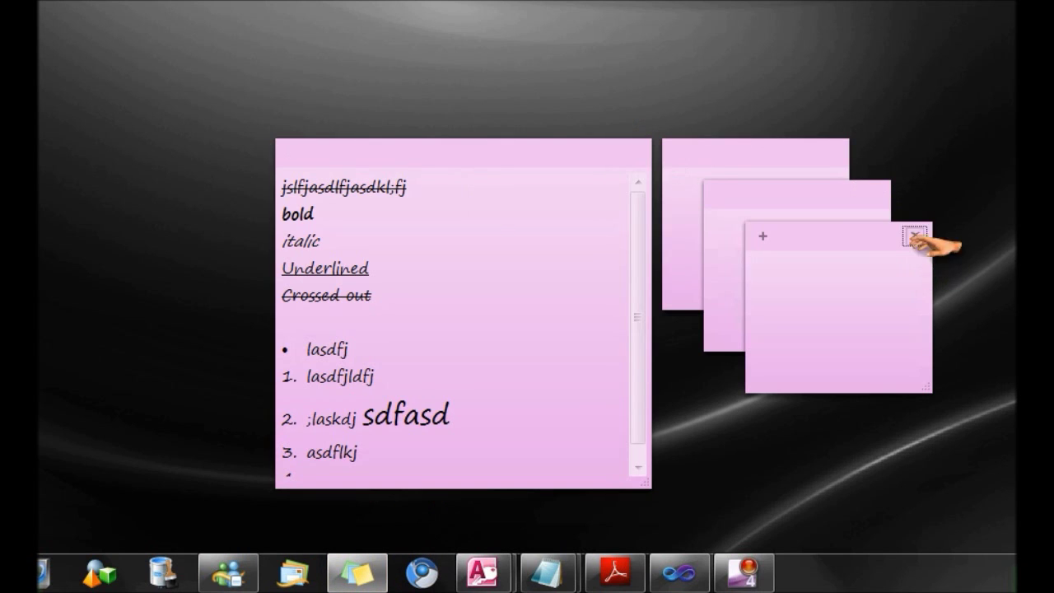
# Step: Delete the three empty pink notes one by one, confirming each deletion and keeping the large note
pyautogui.click(914, 237)
pyautogui.click(905, 327)
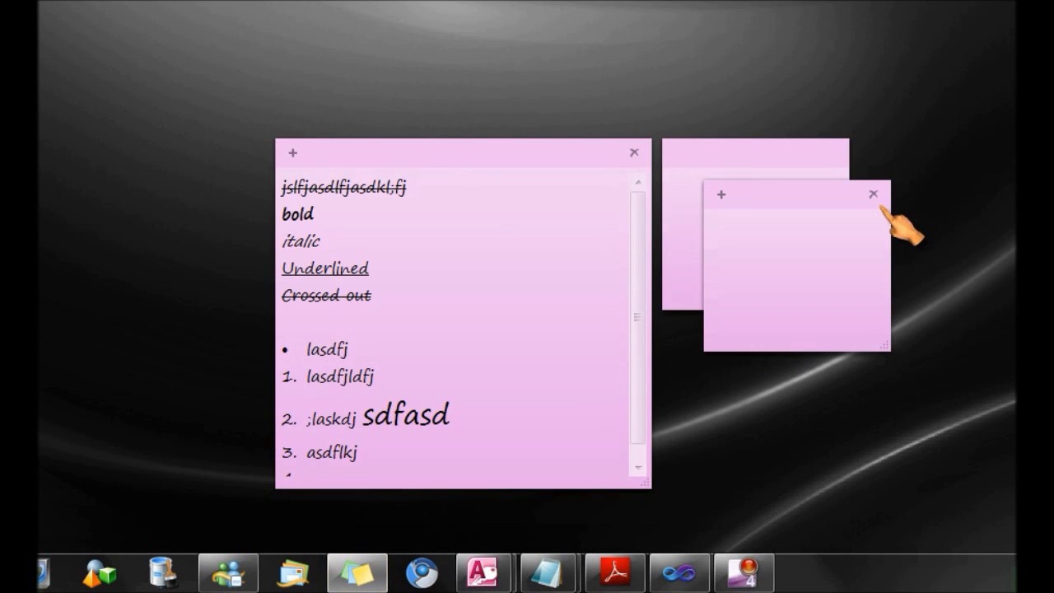
pyautogui.click(874, 200)
pyautogui.click(866, 284)
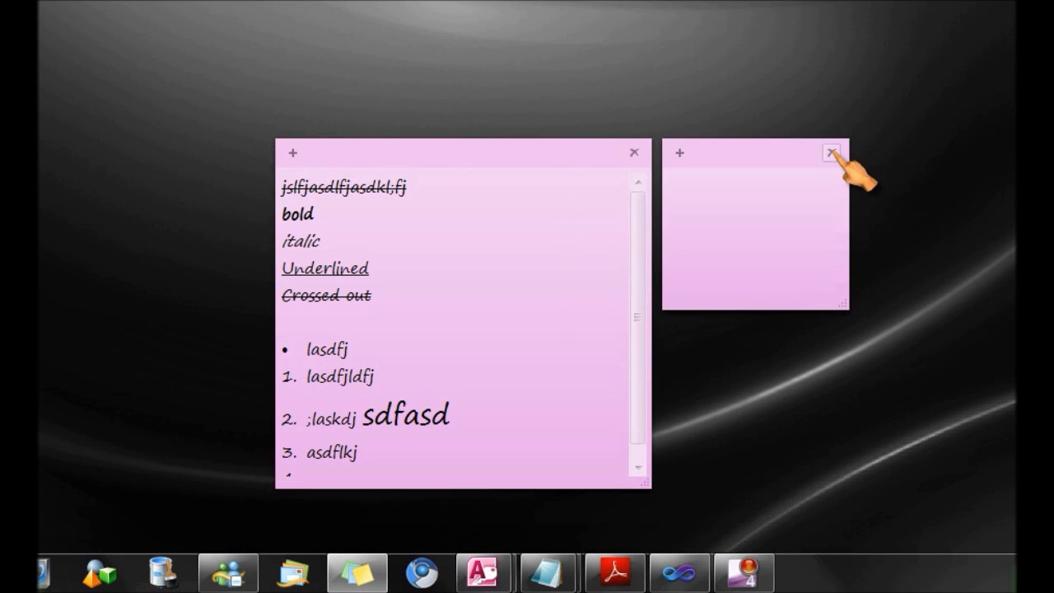
pyautogui.click(831, 153)
pyautogui.click(813, 243)
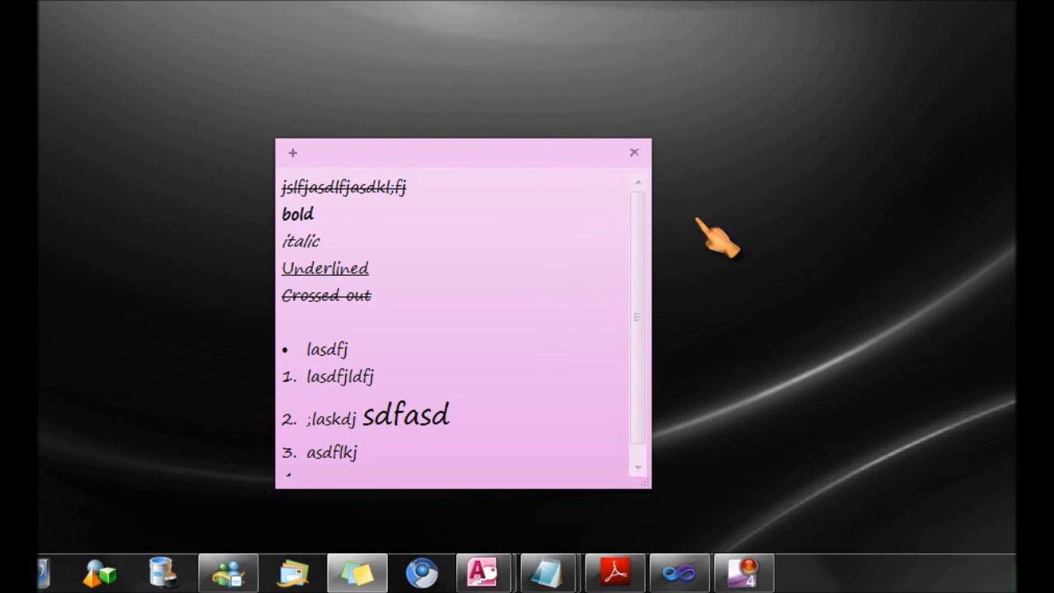